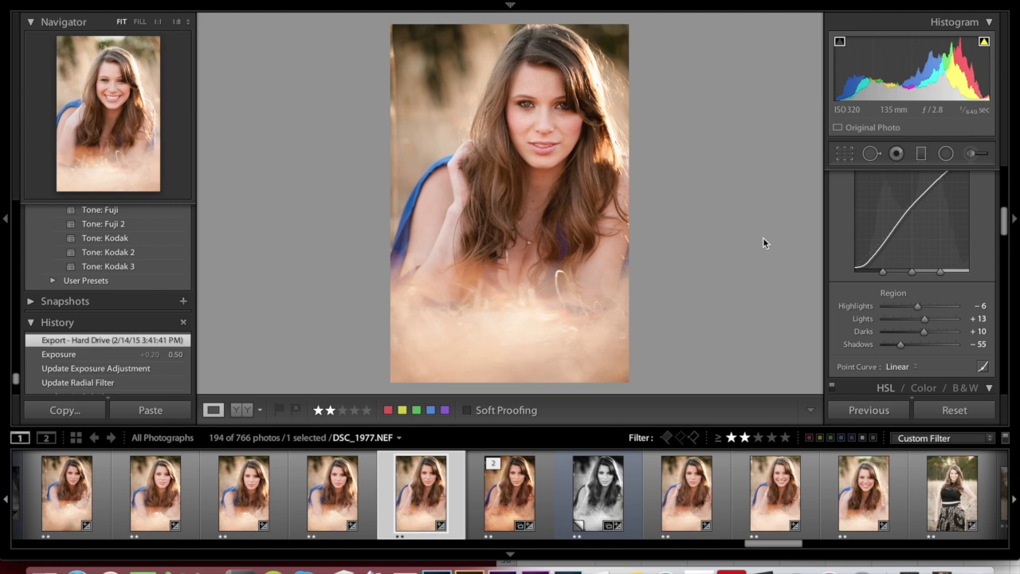
Compare the edited curry_28.jpg with DSC_1969.NEF, showing the raw photo in a side-by-side before/after view
{"action": "left_click", "coordinate": [511, 491]}
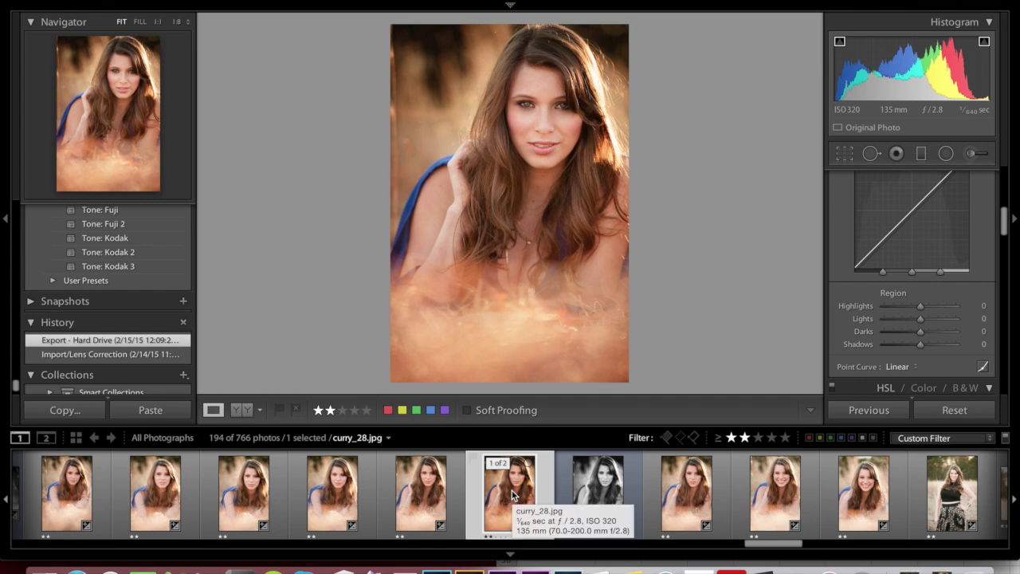
{"action": "left_click", "coordinate": [431, 514]}
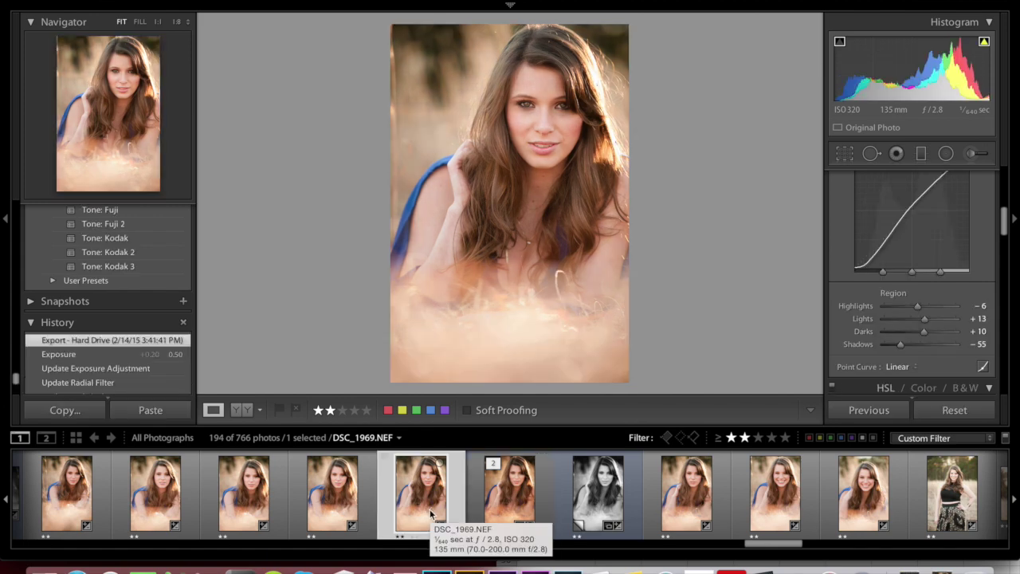
{"action": "left_click", "coordinate": [236, 410]}
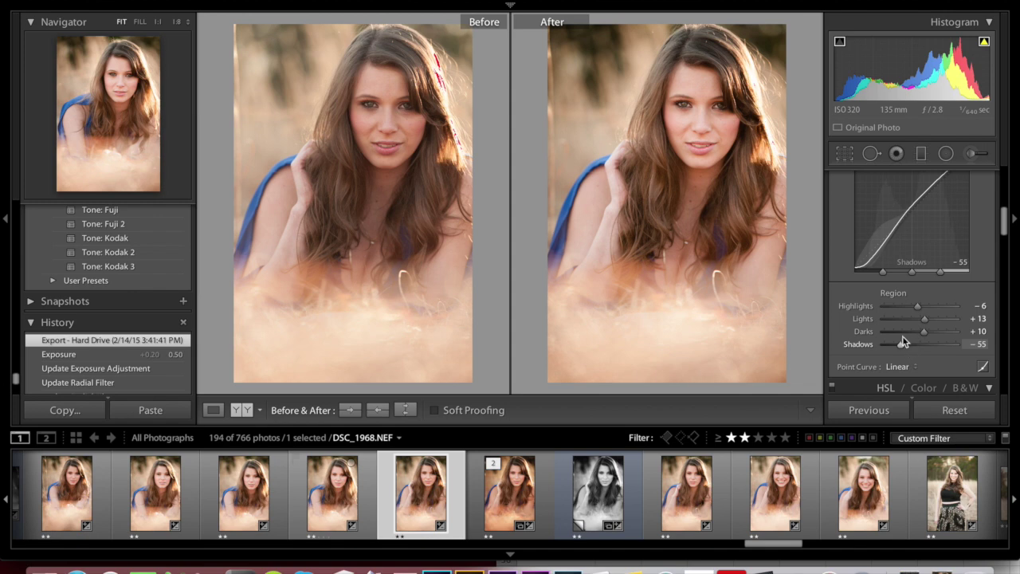
{"action": "scroll", "coordinate": [944, 323], "scroll_direction": "up", "scroll_amount": 3}
{"action": "scroll", "coordinate": [950, 333], "scroll_direction": "down", "scroll_amount": 3}
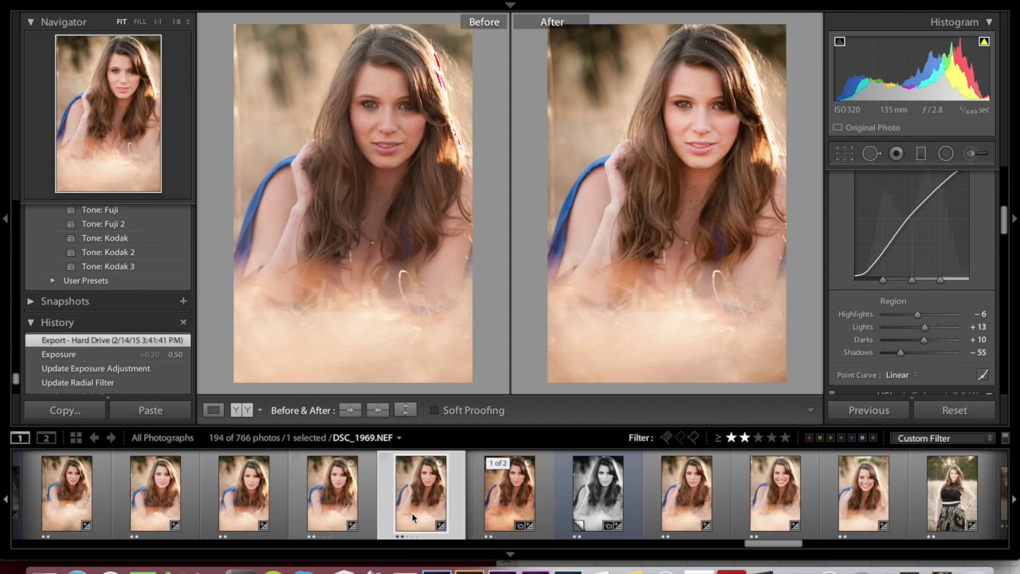
Switch to Photoshop with DSC_1969.NEF open and remove the curled grass blade in the foreground with the Spot Healing Brush
{"action": "left_click", "coordinate": [437, 569]}
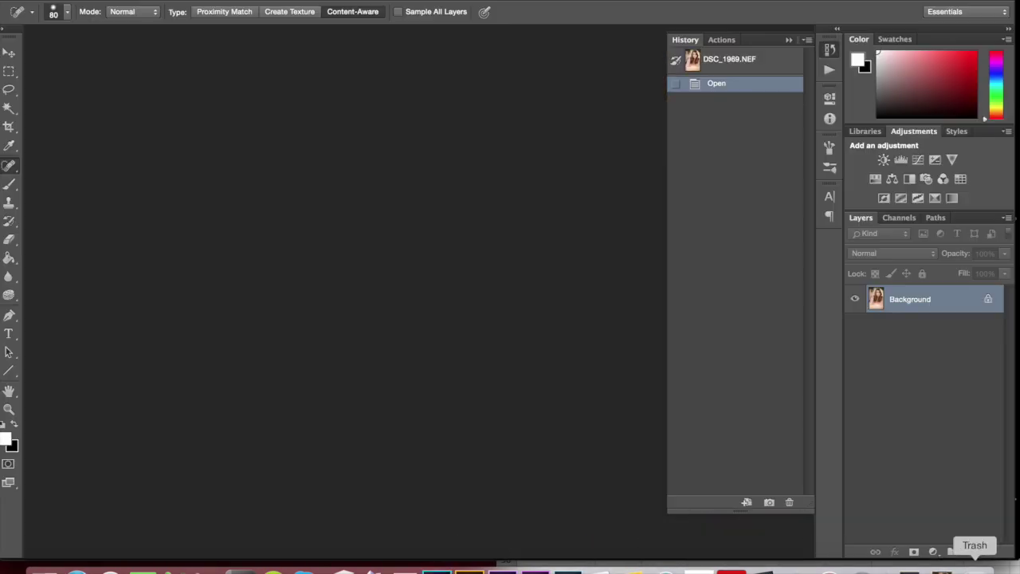
{"action": "left_click", "coordinate": [927, 568]}
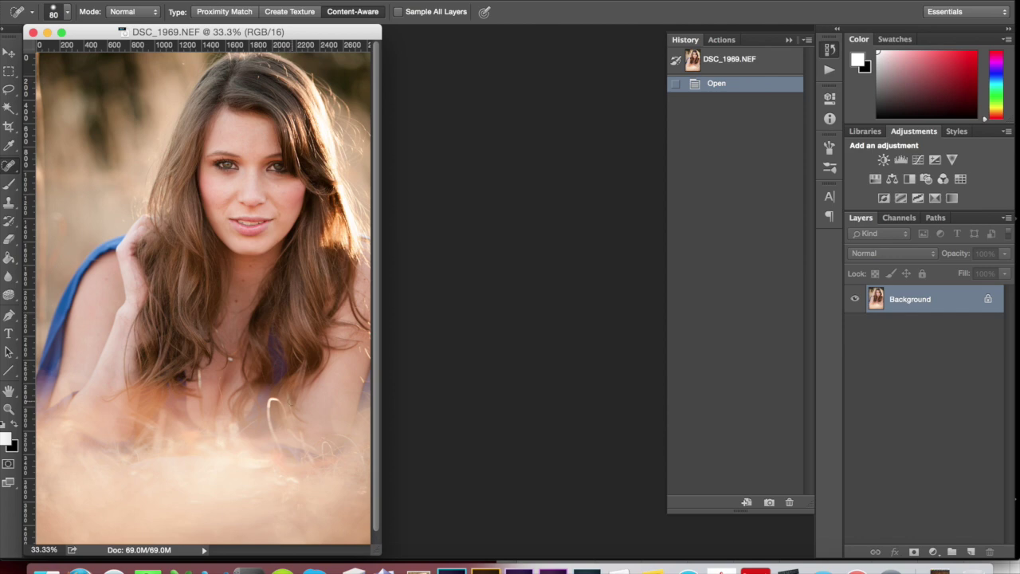
{"action": "left_click", "coordinate": [10, 163]}
{"action": "left_click", "coordinate": [9, 167]}
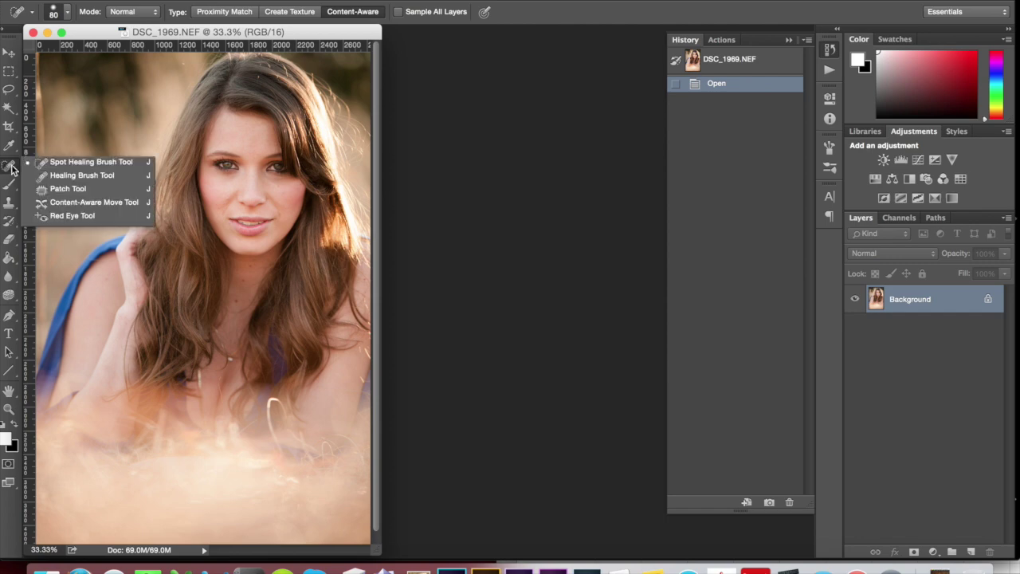
{"action": "left_click", "coordinate": [55, 164]}
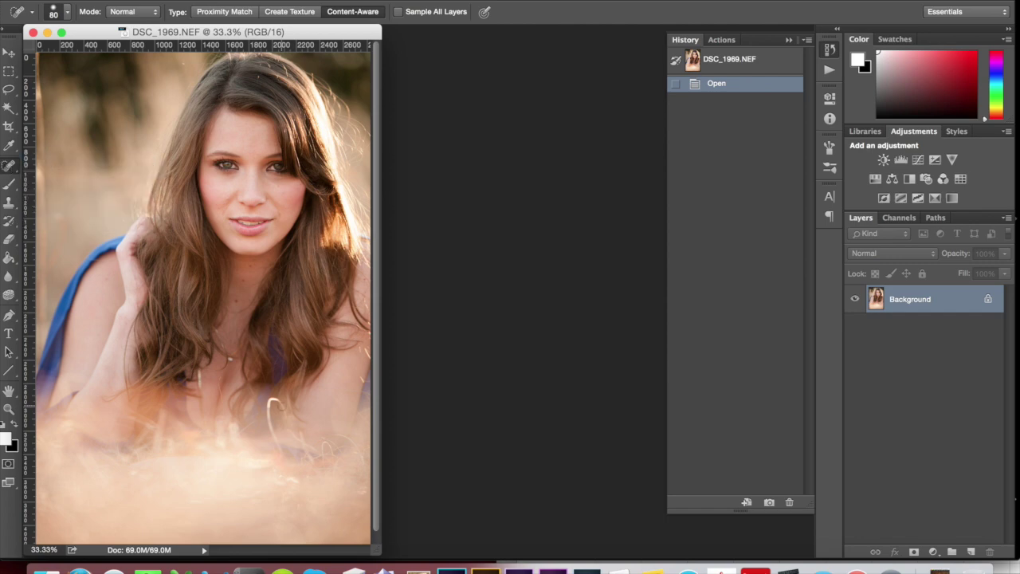
{"action": "mouse_move", "coordinate": [282, 405]}
{"action": "left_mouse_down"}
{"action": "mouse_move", "coordinate": [270, 407]}
{"action": "mouse_move", "coordinate": [279, 451]}
{"action": "left_mouse_up"}
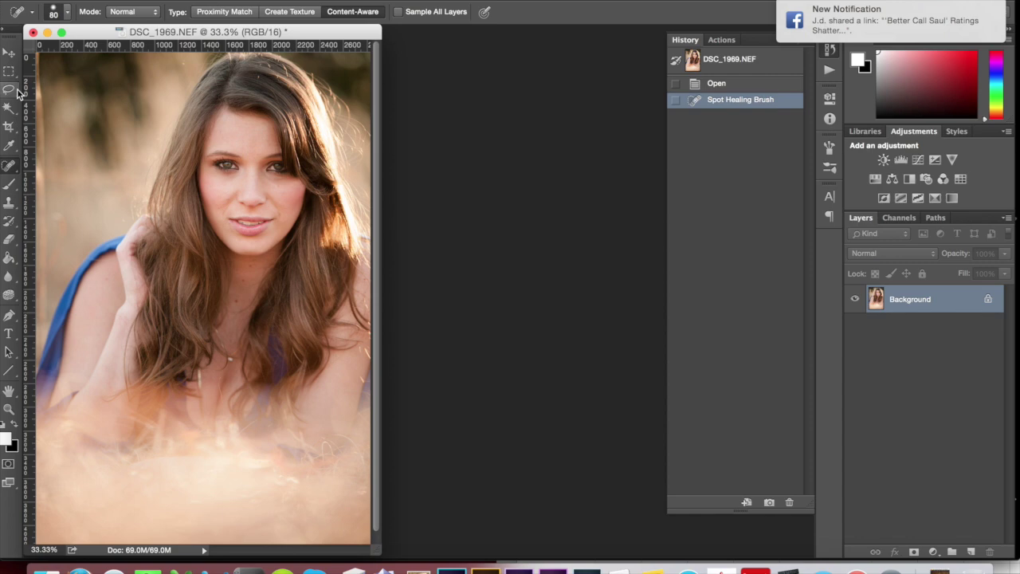
Select the narrow strip along the photo's upper left edge, fill it with Content-Aware at 100% opacity, and deselect
{"action": "scroll", "coordinate": [125, 187], "scroll_direction": "down", "scroll_amount": 5}
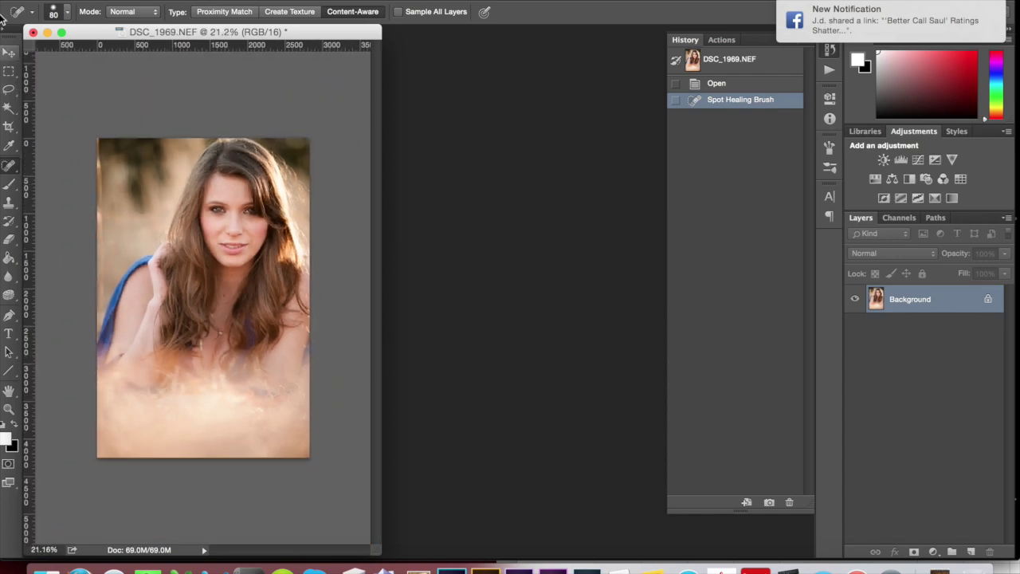
{"action": "left_click", "coordinate": [9, 71]}
{"action": "left_click_drag", "start_coordinate": [94, 160], "coordinate": [104, 304]}
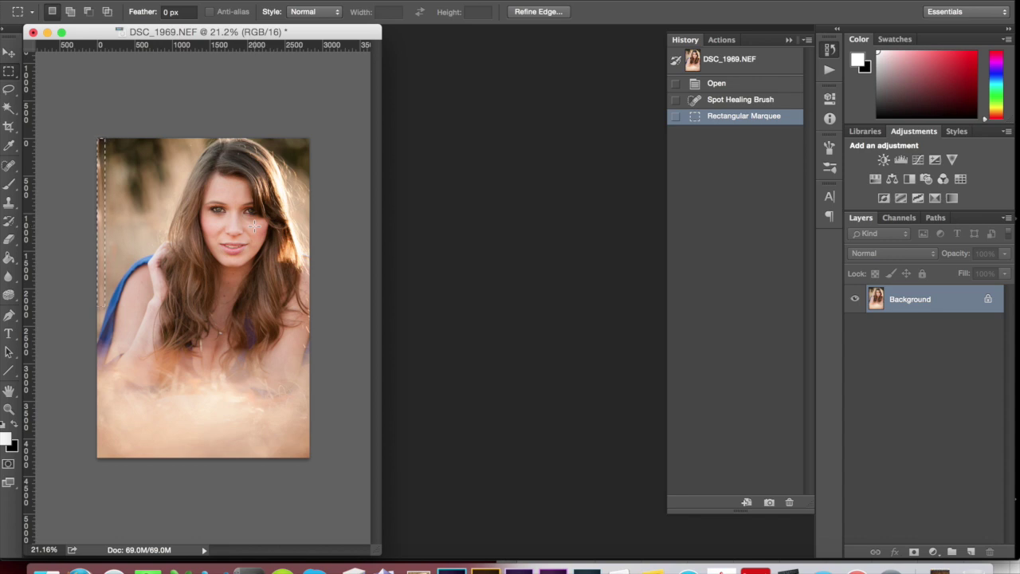
{"action": "key", "text": "shift+BackSpace"}
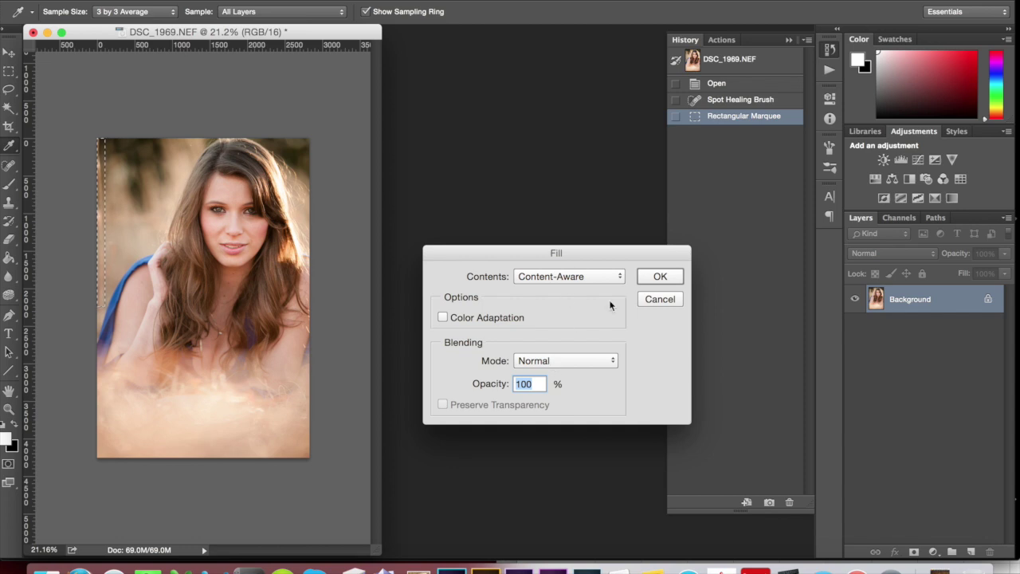
{"action": "left_click", "coordinate": [644, 277]}
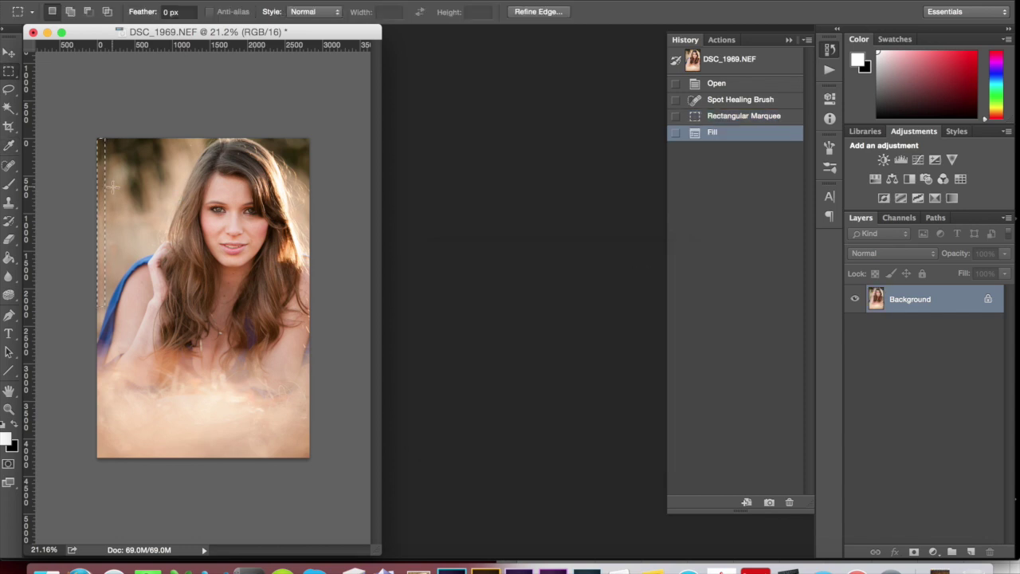
{"action": "key", "text": "super+d"}
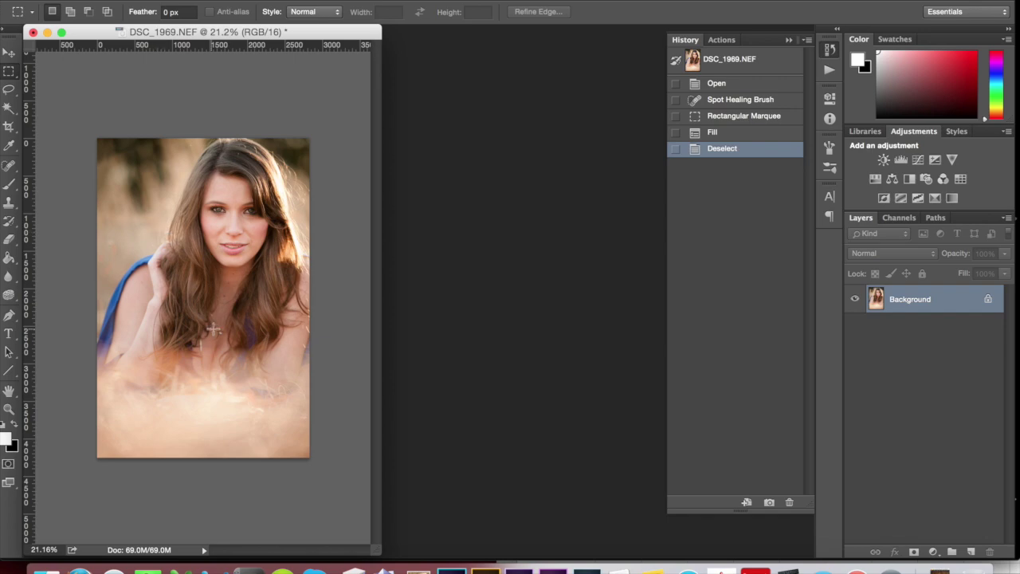
Run the Frequency Separation action on the portrait to split it into High and Low layers
{"action": "scroll", "coordinate": [218, 319], "scroll_direction": "up", "scroll_amount": 5}
{"action": "scroll", "coordinate": [219, 311], "scroll_direction": "up", "scroll_amount": 5}
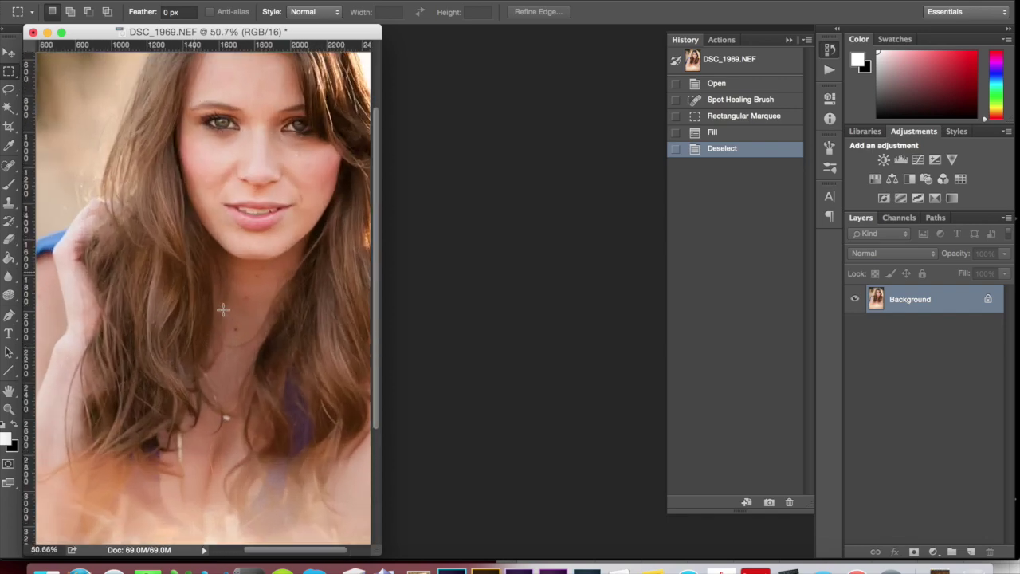
{"action": "scroll", "coordinate": [225, 303], "scroll_direction": "up", "scroll_amount": 2}
{"action": "scroll", "coordinate": [225, 302], "scroll_direction": "down", "scroll_amount": 3}
{"action": "scroll", "coordinate": [225, 302], "scroll_direction": "down", "scroll_amount": 1}
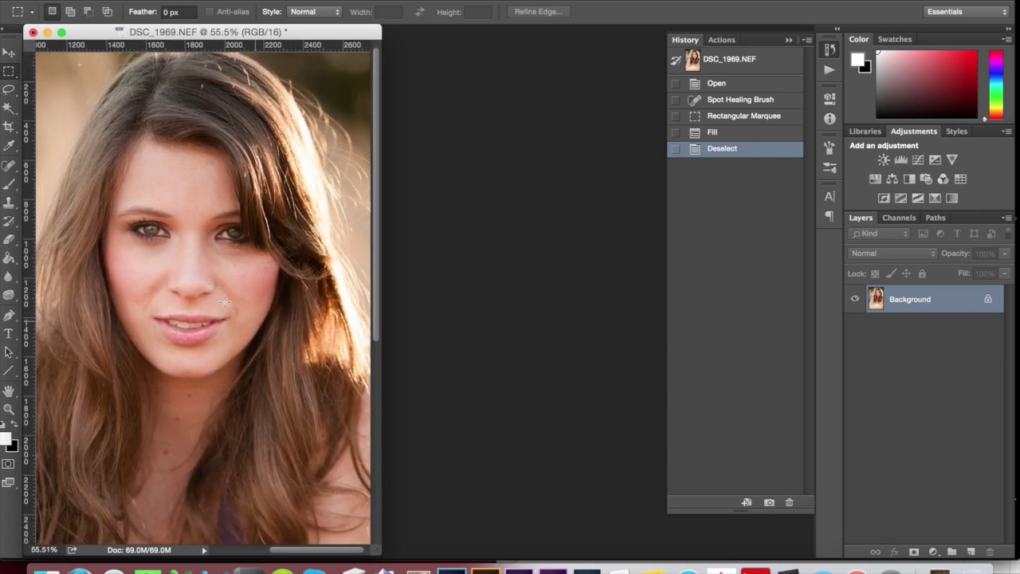
{"action": "left_click", "coordinate": [821, 73]}
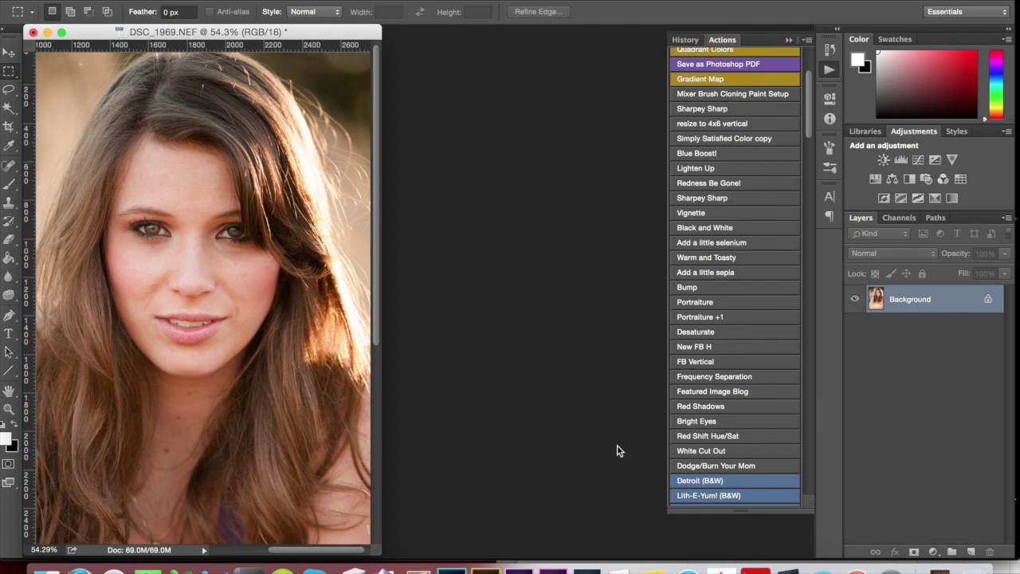
{"action": "scroll", "coordinate": [173, 303], "scroll_direction": "up", "scroll_amount": 2}
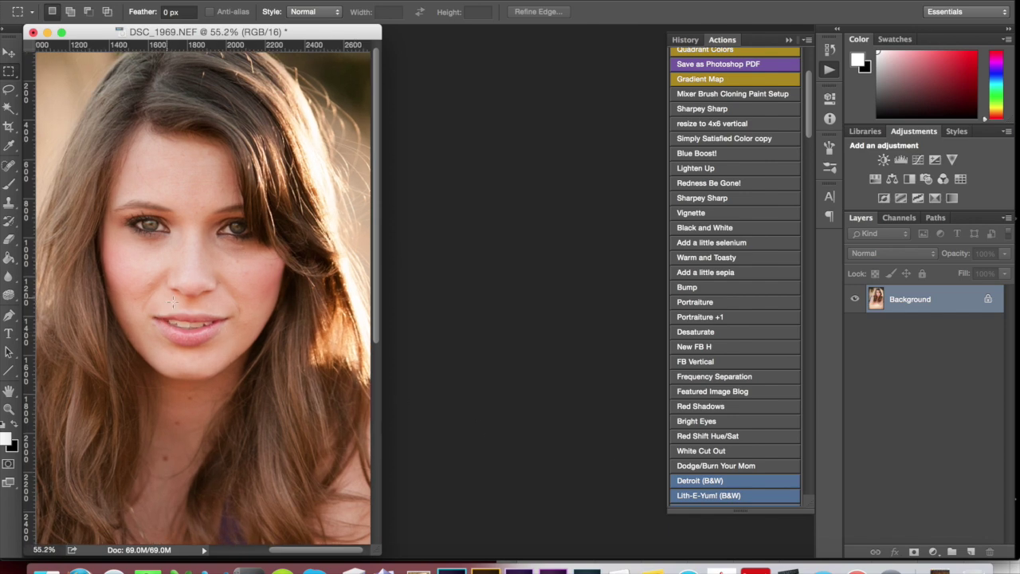
{"action": "scroll", "coordinate": [172, 302], "scroll_direction": "up", "scroll_amount": 3}
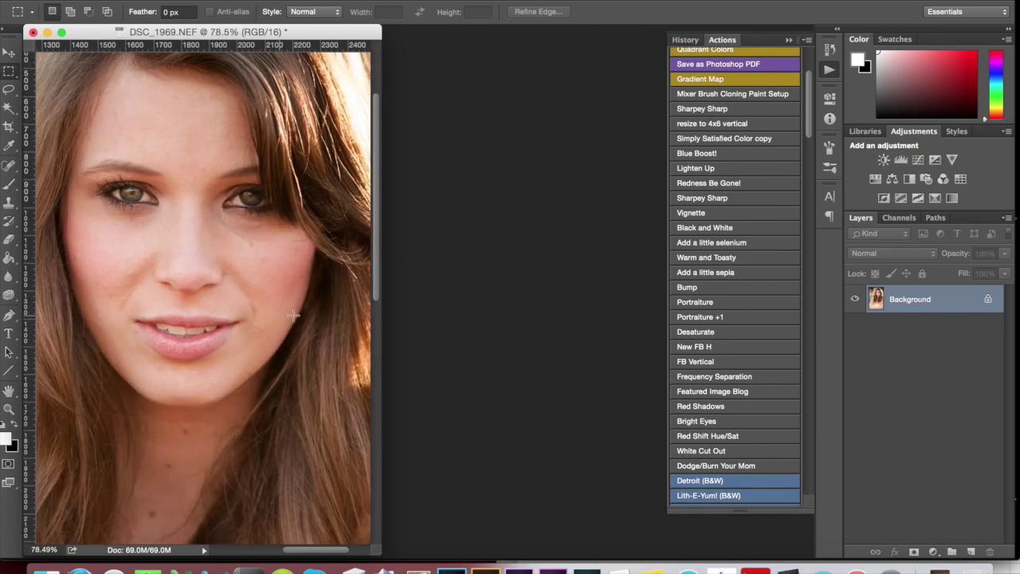
{"action": "left_click", "coordinate": [715, 378]}
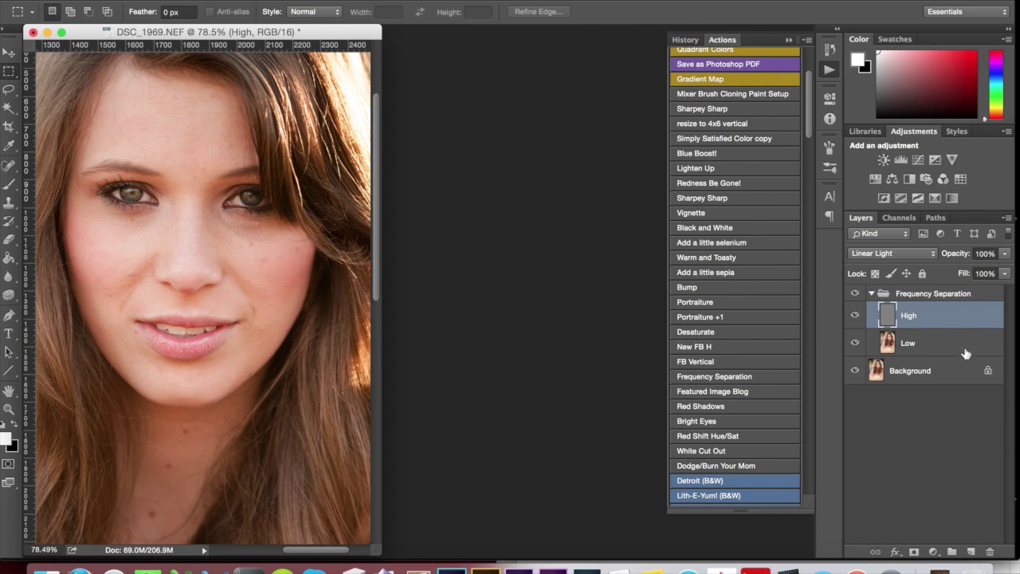
On the High layer, heal blemishes and fine lines across the forehead, cheeks and mouth area with the Spot Healing Brush at size 25
{"action": "left_click", "coordinate": [964, 356]}
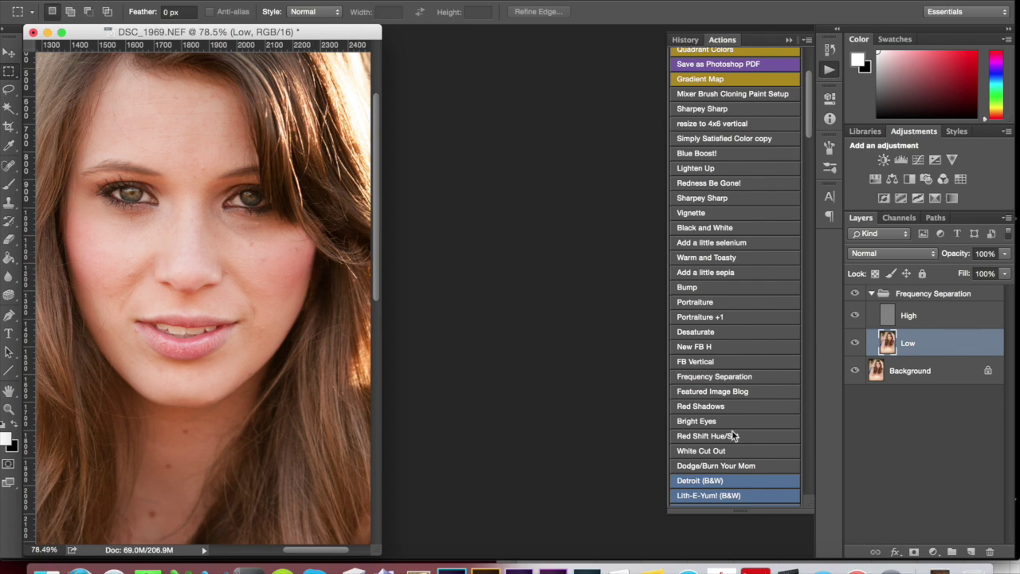
{"action": "left_click", "coordinate": [938, 321]}
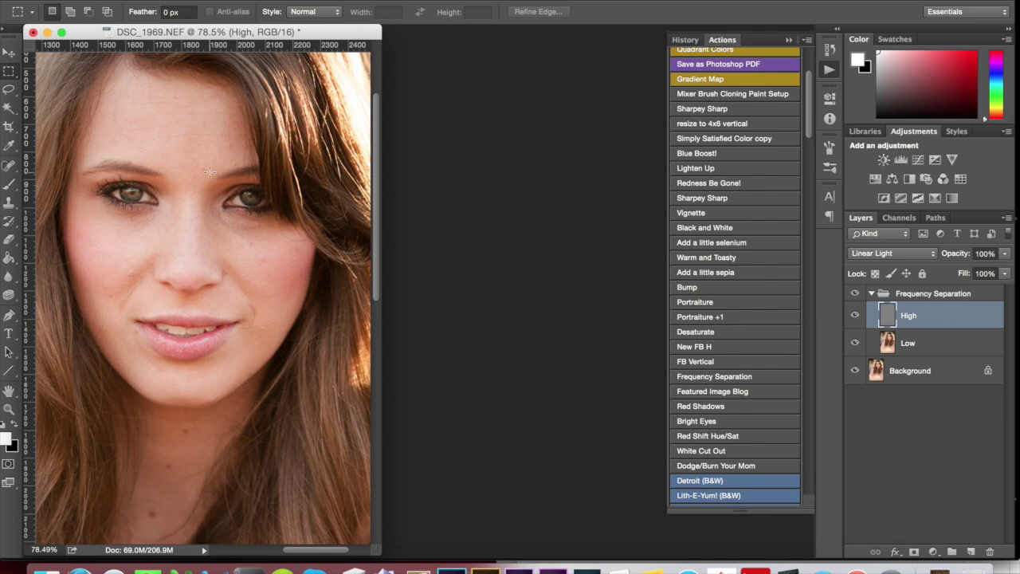
{"action": "left_click", "coordinate": [8, 167]}
{"action": "left_click", "coordinate": [8, 169]}
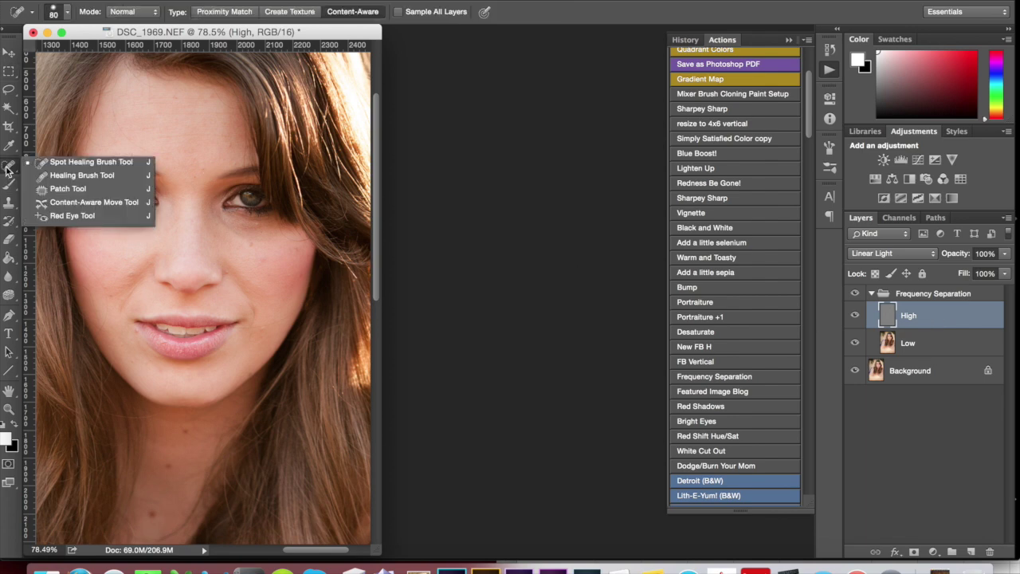
{"action": "left_click", "coordinate": [87, 162]}
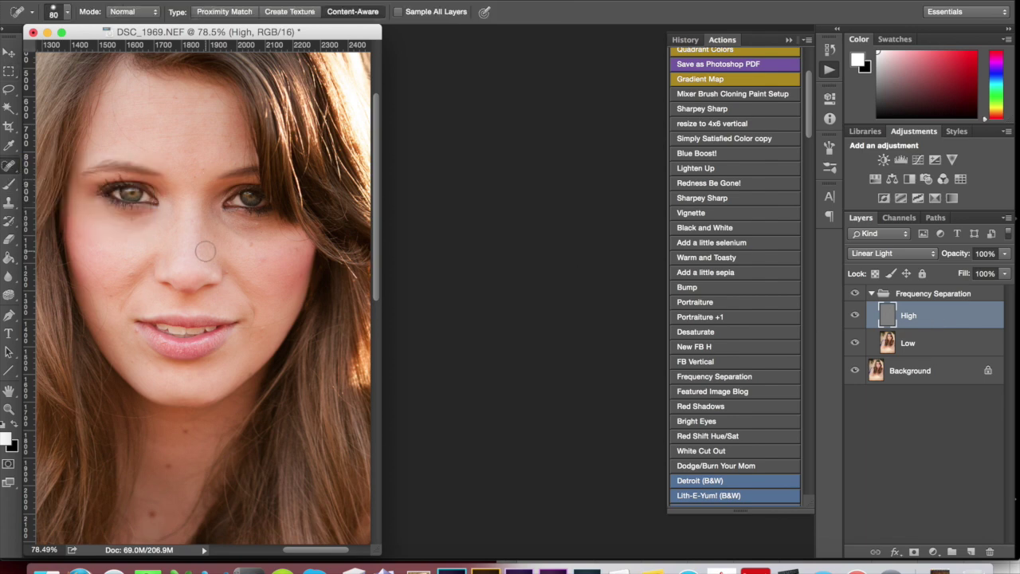
{"action": "key", "text": "bracketleft"}
{"action": "key", "text": "bracketleft"}
{"action": "key", "text": "bracketleft"}
{"action": "left_click", "coordinate": [204, 170]}
{"action": "mouse_move", "coordinate": [156, 138]}
{"action": "left_mouse_down"}
{"action": "mouse_move", "coordinate": [224, 137]}
{"action": "mouse_move", "coordinate": [123, 139]}
{"action": "mouse_move", "coordinate": [165, 127]}
{"action": "left_mouse_up"}
{"action": "left_click_drag", "start_coordinate": [177, 102], "coordinate": [152, 100]}
{"action": "mouse_move", "coordinate": [152, 92]}
{"action": "left_mouse_down"}
{"action": "mouse_move", "coordinate": [111, 103]}
{"action": "mouse_move", "coordinate": [121, 126]}
{"action": "mouse_move", "coordinate": [213, 102]}
{"action": "left_mouse_up"}
{"action": "left_click_drag", "start_coordinate": [211, 95], "coordinate": [210, 96]}
{"action": "left_click_drag", "start_coordinate": [212, 164], "coordinate": [234, 161]}
{"action": "left_click", "coordinate": [267, 260]}
{"action": "mouse_move", "coordinate": [252, 245]}
{"action": "left_mouse_down"}
{"action": "mouse_move", "coordinate": [295, 250]}
{"action": "mouse_move", "coordinate": [246, 257]}
{"action": "left_mouse_up"}
{"action": "left_click", "coordinate": [297, 265]}
{"action": "left_click", "coordinate": [280, 258]}
{"action": "left_click", "coordinate": [229, 251]}
{"action": "left_click", "coordinate": [241, 252]}
{"action": "left_click", "coordinate": [249, 243]}
{"action": "left_click", "coordinate": [260, 258]}
{"action": "left_click_drag", "start_coordinate": [279, 228], "coordinate": [304, 243]}
{"action": "left_click", "coordinate": [304, 242]}
{"action": "mouse_move", "coordinate": [239, 327]}
{"action": "left_mouse_down"}
{"action": "mouse_move", "coordinate": [268, 324]}
{"action": "mouse_move", "coordinate": [249, 334]}
{"action": "mouse_move", "coordinate": [291, 321]}
{"action": "left_mouse_up"}
{"action": "left_click", "coordinate": [249, 331]}
{"action": "left_click", "coordinate": [137, 328]}
{"action": "left_click", "coordinate": [165, 369]}
{"action": "left_click_drag", "start_coordinate": [102, 329], "coordinate": [105, 292]}
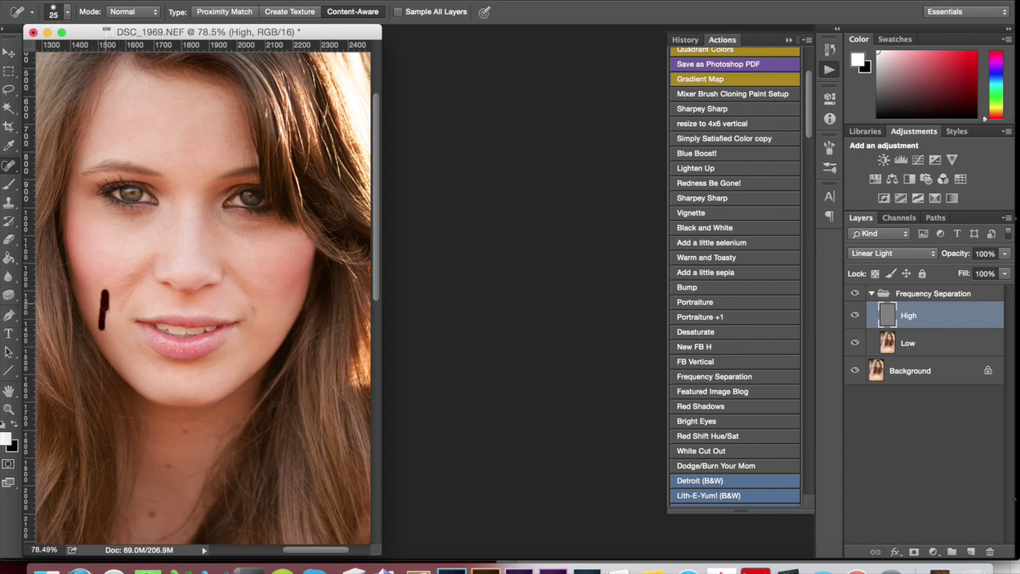
{"action": "left_click", "coordinate": [127, 273]}
{"action": "left_click", "coordinate": [131, 265]}
{"action": "left_click_drag", "start_coordinate": [104, 288], "coordinate": [78, 257]}
{"action": "left_click_drag", "start_coordinate": [132, 276], "coordinate": [116, 293]}
{"action": "left_click_drag", "start_coordinate": [225, 273], "coordinate": [225, 274]}
{"action": "left_click_drag", "start_coordinate": [149, 152], "coordinate": [180, 152]}
{"action": "left_click", "coordinate": [197, 145]}
{"action": "left_click_drag", "start_coordinate": [126, 106], "coordinate": [171, 102]}
{"action": "left_click", "coordinate": [121, 306]}
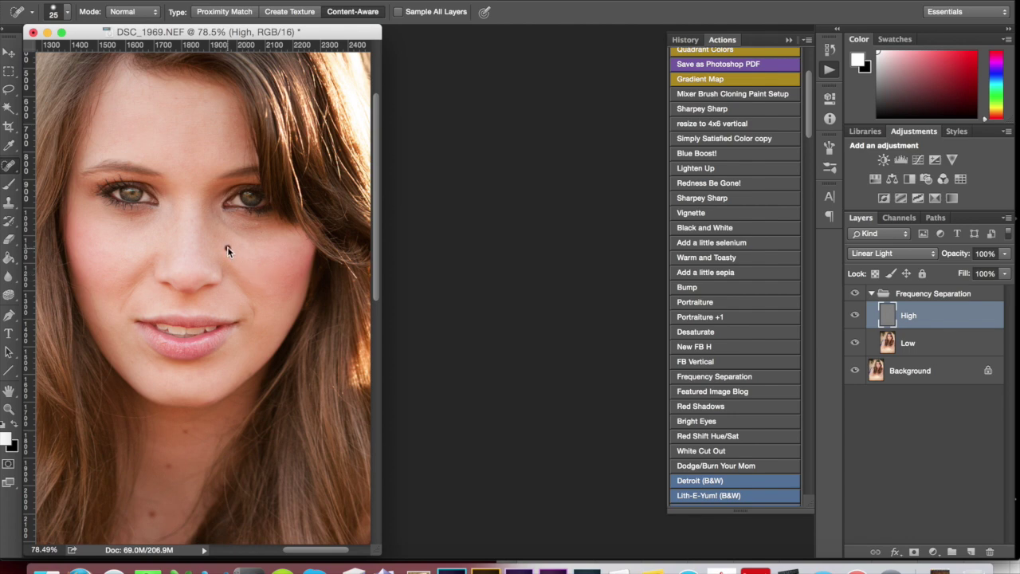
{"action": "left_click", "coordinate": [257, 226]}
{"action": "left_click", "coordinate": [100, 245]}
{"action": "left_click", "coordinate": [122, 309]}
{"action": "left_click", "coordinate": [158, 229]}
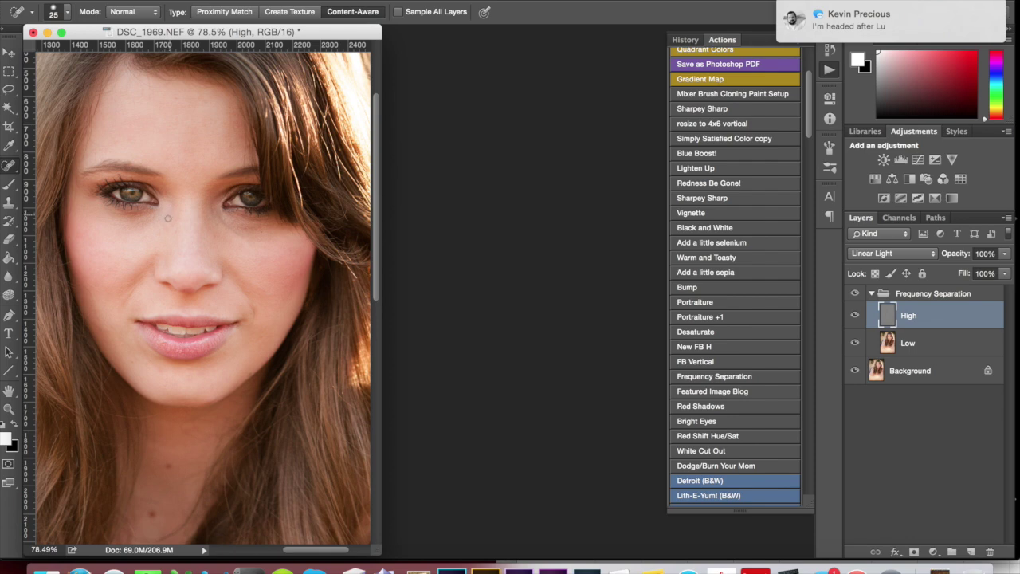
Patch the area under the eye on the photo's left side with cheek skin just below it, and fade the patch to 50% opacity
{"action": "left_click", "coordinate": [8, 165]}
{"action": "left_click", "coordinate": [41, 188]}
{"action": "mouse_move", "coordinate": [95, 197]}
{"action": "left_mouse_down"}
{"action": "mouse_move", "coordinate": [113, 231]}
{"action": "mouse_move", "coordinate": [139, 235]}
{"action": "mouse_move", "coordinate": [161, 217]}
{"action": "mouse_move", "coordinate": [97, 204]}
{"action": "left_mouse_up"}
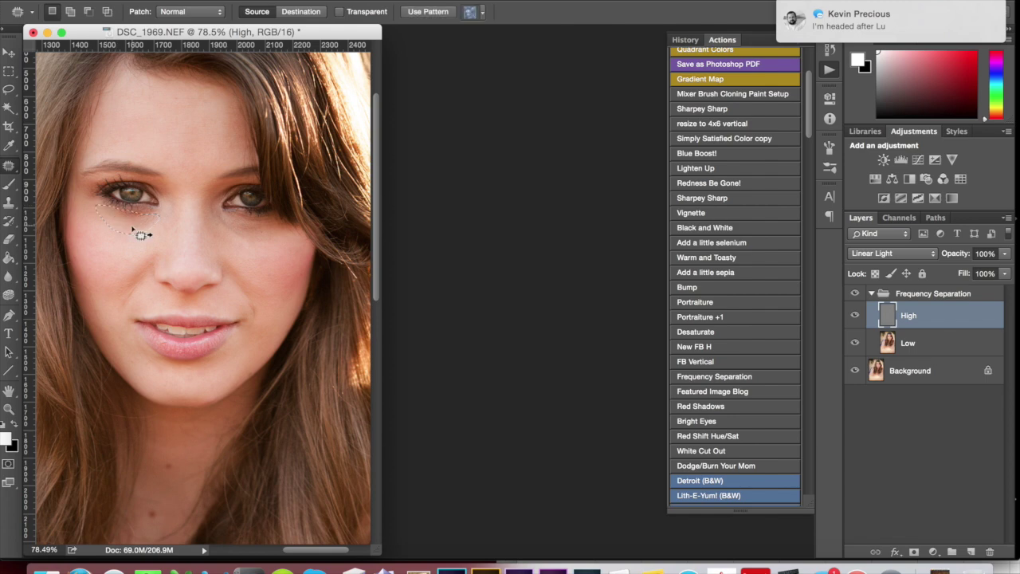
{"action": "left_click_drag", "start_coordinate": [133, 245], "coordinate": [130, 251]}
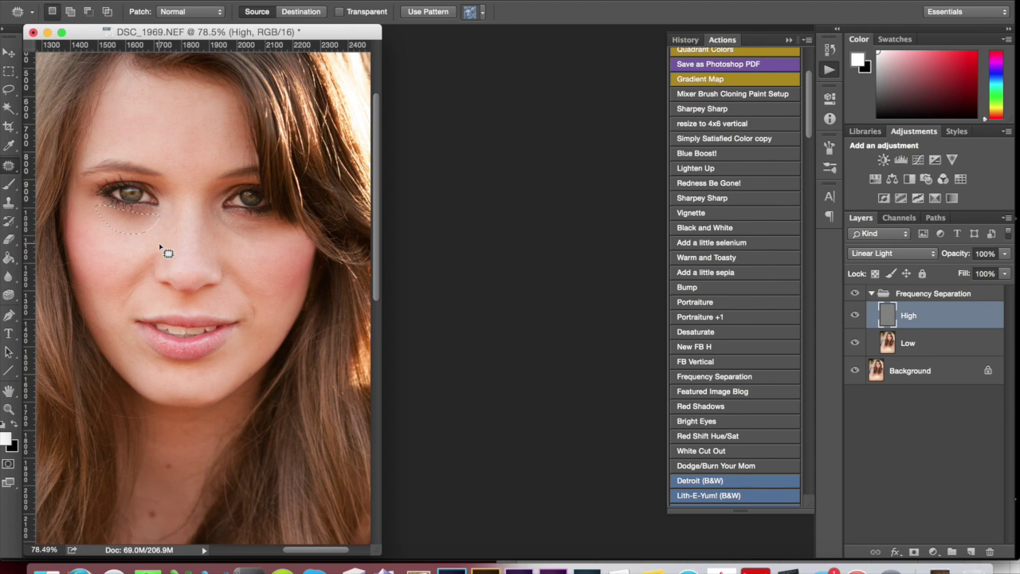
{"action": "key", "text": "super+shift+f"}
{"action": "type", "text": "50"}
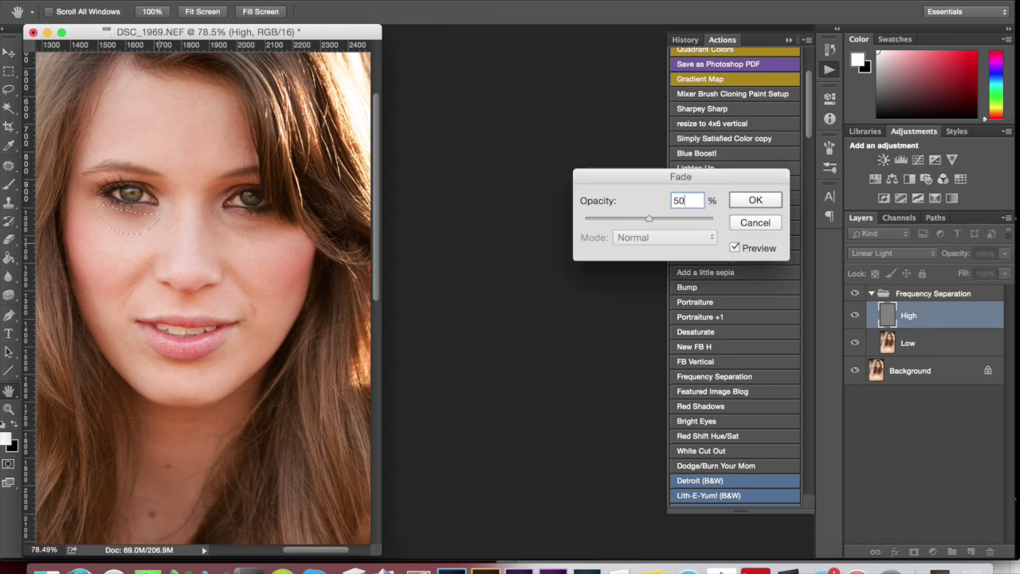
{"action": "key", "text": "Return"}
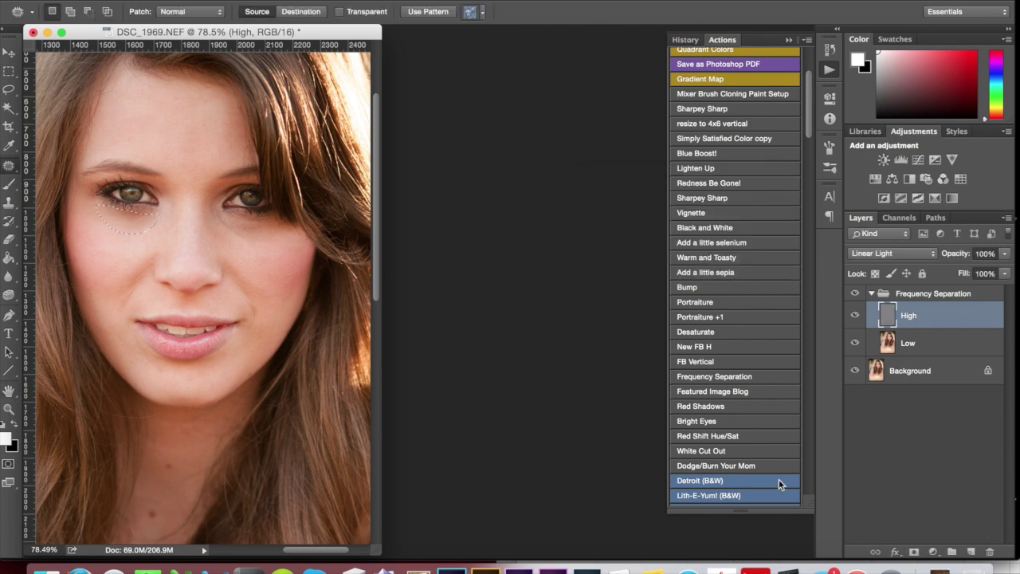
Quit the messaging app running in the background and clear the under-eye selection
{"action": "right_click", "coordinate": [833, 568]}
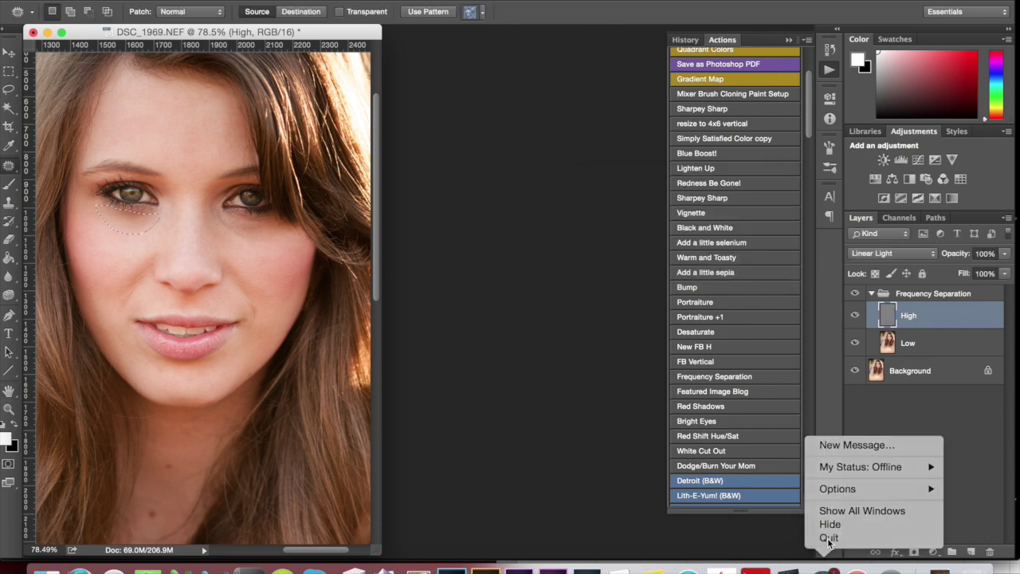
{"action": "left_click", "coordinate": [826, 540]}
{"action": "key", "text": "super+d"}
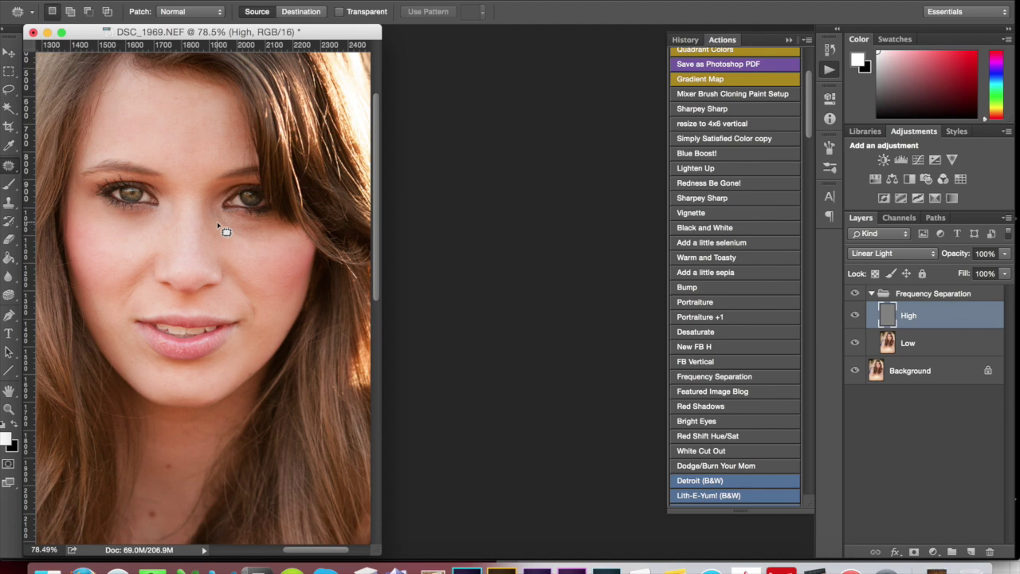
On the High layer, patch under the eye on the photo's right side with cheek skin, fade it to 60% and clear the selection
{"action": "mouse_move", "coordinate": [213, 226]}
{"action": "left_mouse_down"}
{"action": "mouse_move", "coordinate": [256, 247]}
{"action": "mouse_move", "coordinate": [277, 238]}
{"action": "mouse_move", "coordinate": [272, 218]}
{"action": "mouse_move", "coordinate": [209, 208]}
{"action": "left_mouse_up"}
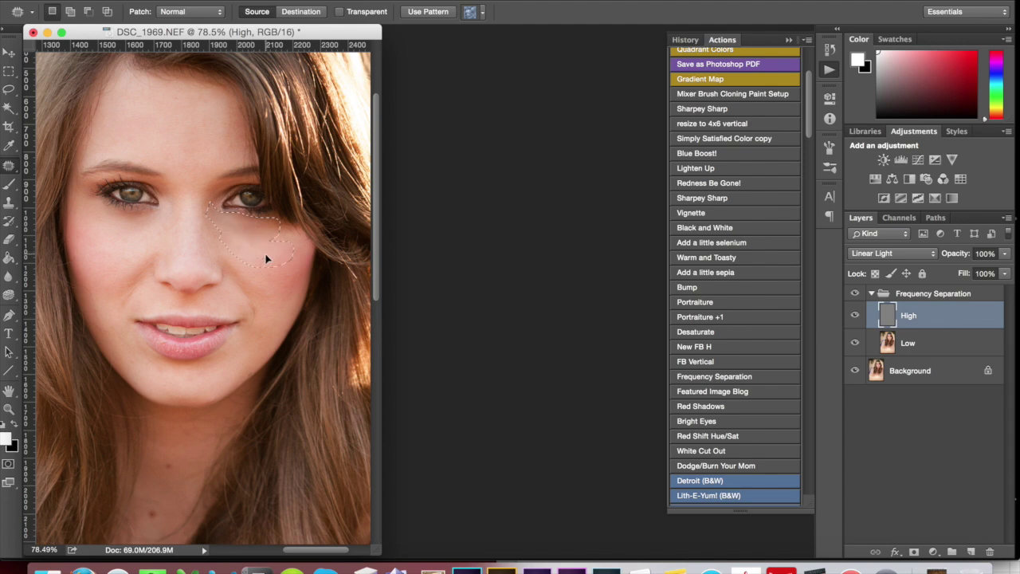
{"action": "left_click_drag", "start_coordinate": [296, 277], "coordinate": [296, 277]}
{"action": "key", "text": "super+shift+f"}
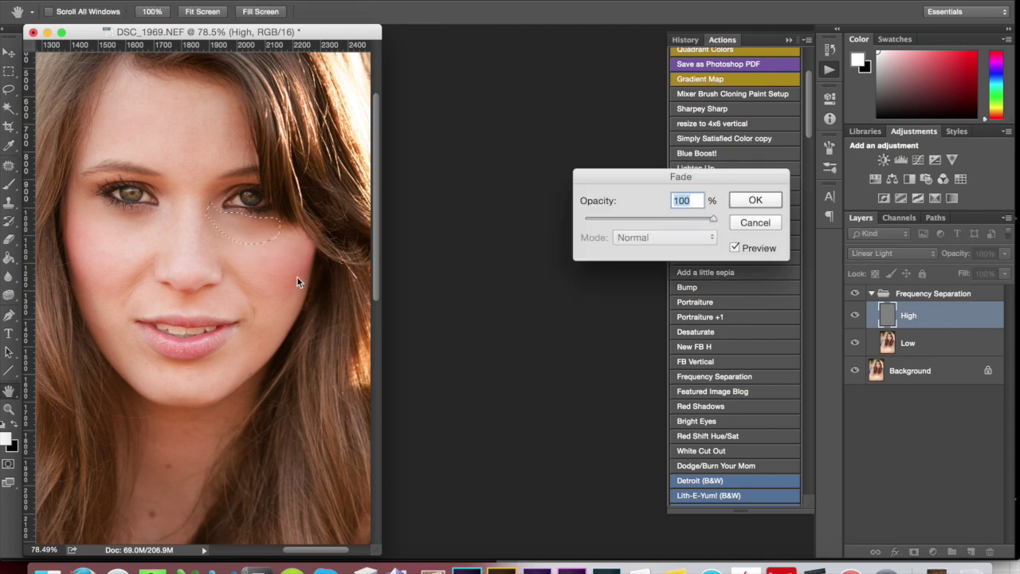
{"action": "type", "text": "60"}
{"action": "key", "text": "Return"}
{"action": "key", "text": "super+d"}
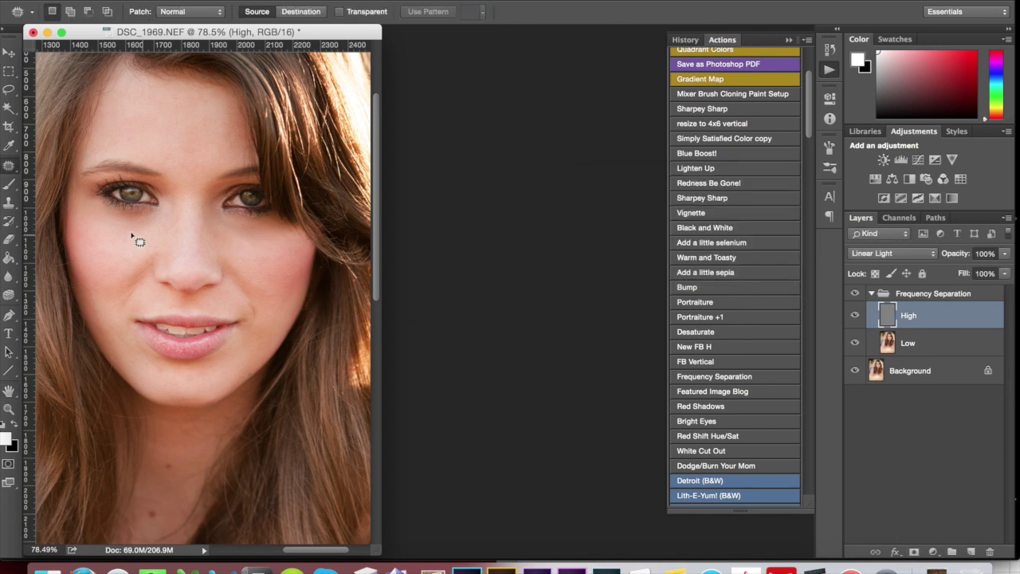
On the Low layer, patch under the eye on the photo's left side with cheek skin, fade it to 50% and deselect
{"action": "left_click", "coordinate": [908, 343]}
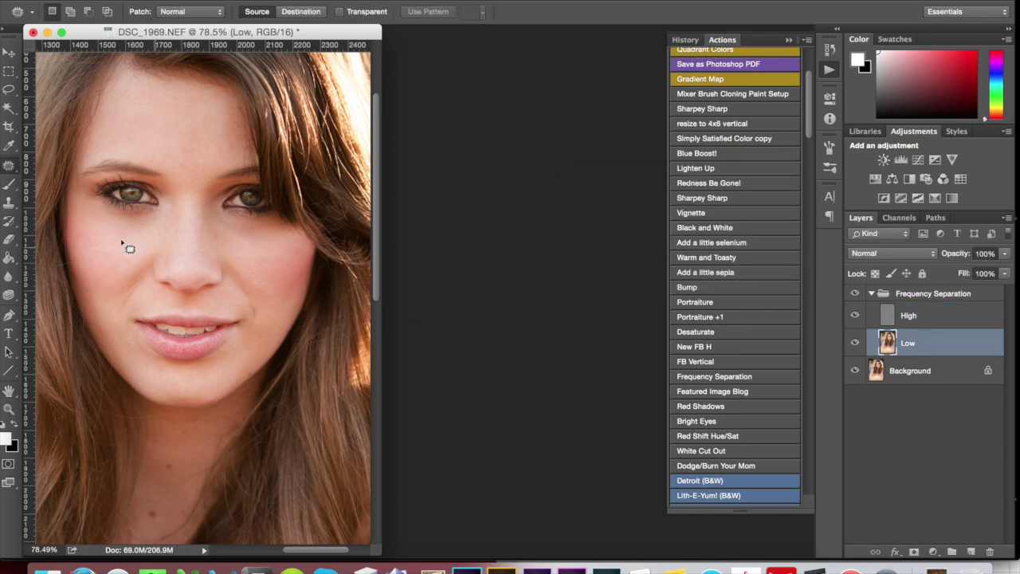
{"action": "mouse_move", "coordinate": [94, 210]}
{"action": "left_mouse_down"}
{"action": "mouse_move", "coordinate": [129, 234]}
{"action": "mouse_move", "coordinate": [161, 215]}
{"action": "mouse_move", "coordinate": [101, 203]}
{"action": "mouse_move", "coordinate": [127, 251]}
{"action": "left_mouse_up"}
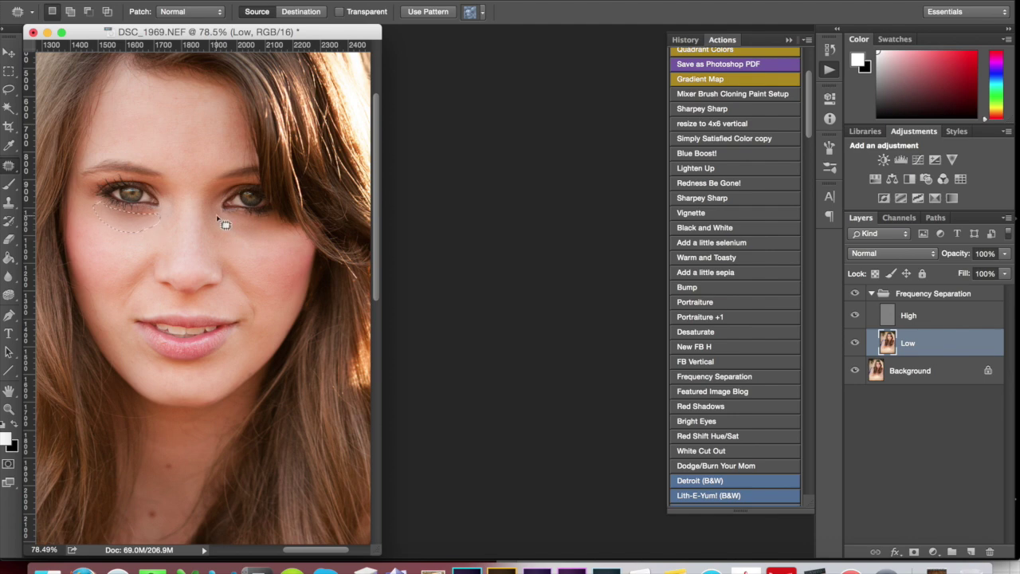
{"action": "key", "text": "super+shift+f"}
{"action": "type", "text": "50"}
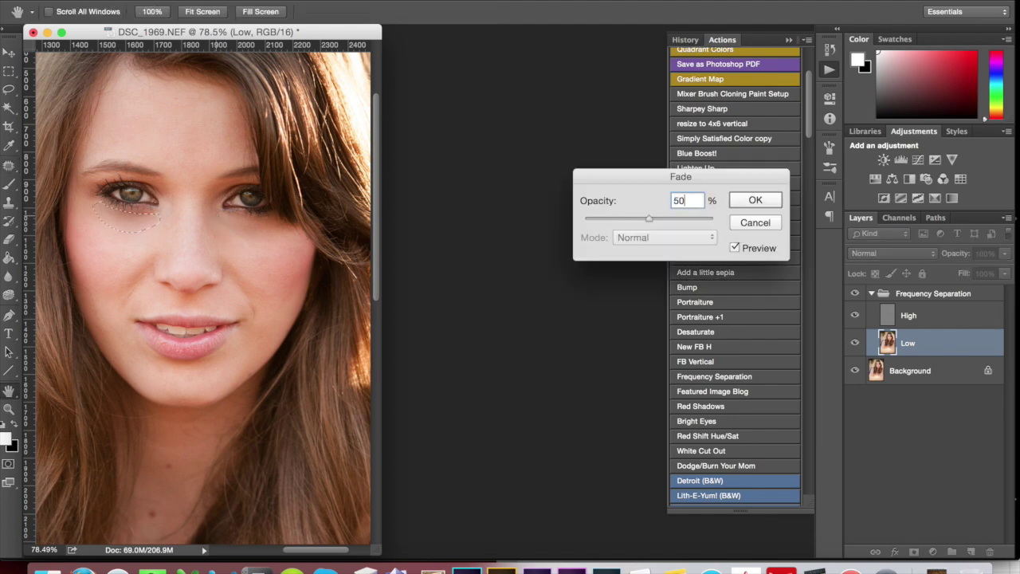
{"action": "key", "text": "Return"}
{"action": "key", "text": "super+d"}
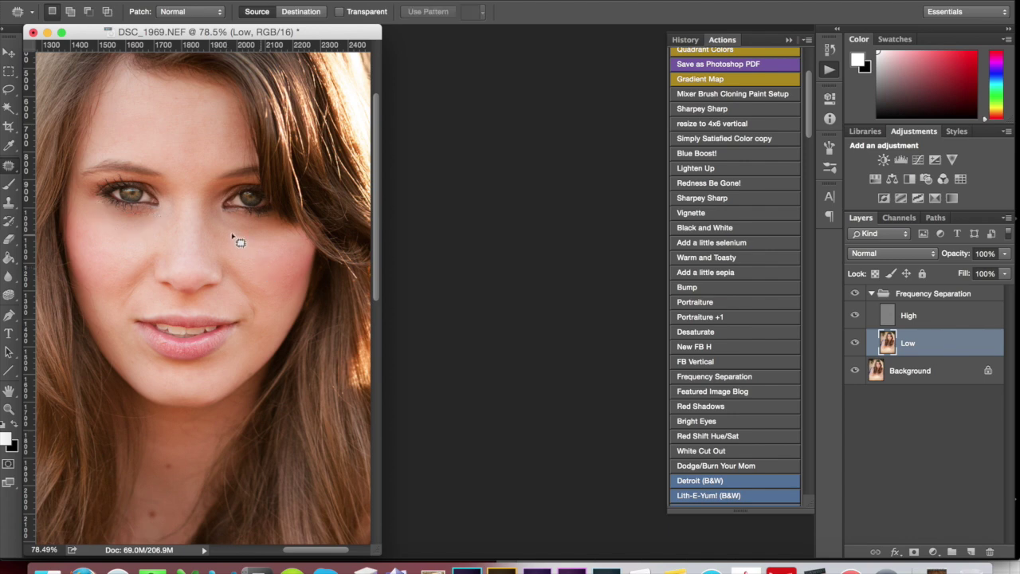
On the Low layer, patch the under-eye area on the photo's right side with cheek skin and fade the patch to 60%
{"action": "mouse_move", "coordinate": [240, 245]}
{"action": "left_mouse_down"}
{"action": "mouse_move", "coordinate": [291, 235]}
{"action": "mouse_move", "coordinate": [216, 210]}
{"action": "mouse_move", "coordinate": [257, 252]}
{"action": "left_mouse_up"}
{"action": "key", "text": "shift+super+f"}
{"action": "type", "text": "60"}
{"action": "key", "text": "Return"}
{"action": "left_click", "coordinate": [286, 352]}
Patch the under-eye areas on both sides of the face again on the Low layer and clear the selection
{"action": "left_click_drag", "start_coordinate": [225, 222], "coordinate": [245, 243]}
{"action": "mouse_move", "coordinate": [237, 239]}
{"action": "left_mouse_down"}
{"action": "mouse_move", "coordinate": [203, 158]}
{"action": "mouse_move", "coordinate": [235, 250]}
{"action": "left_mouse_up"}
{"action": "left_click", "coordinate": [261, 253]}
{"action": "mouse_move", "coordinate": [99, 211]}
{"action": "left_mouse_down"}
{"action": "mouse_move", "coordinate": [158, 224]}
{"action": "mouse_move", "coordinate": [110, 213]}
{"action": "mouse_move", "coordinate": [126, 248]}
{"action": "left_mouse_up"}
{"action": "key", "text": "super+d"}
Patch the skin between nose and upper lip with nose skin on the Low layer, fade it to 20% and clear the selection
{"action": "key", "text": "s"}
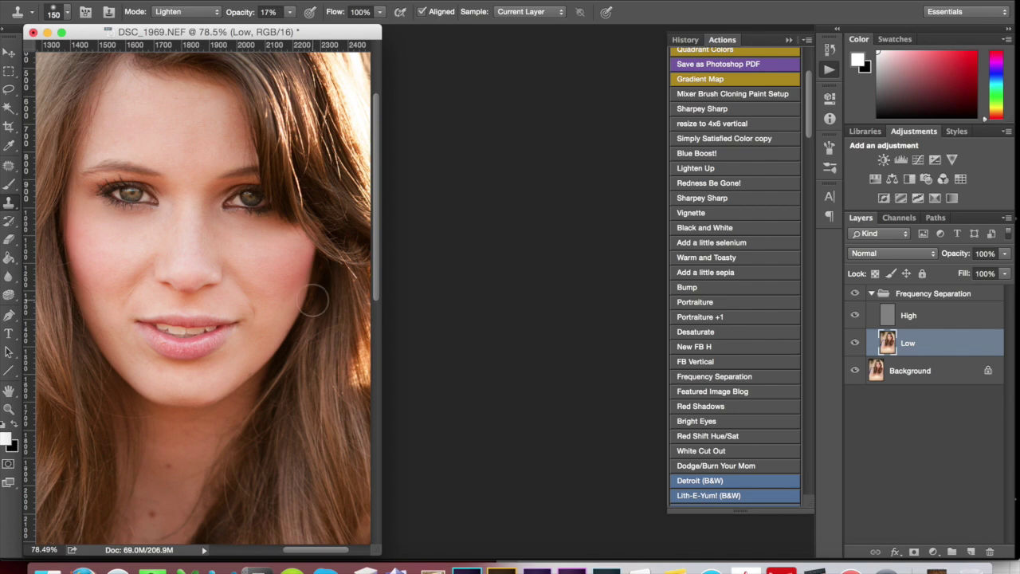
{"action": "left_click", "coordinate": [10, 165]}
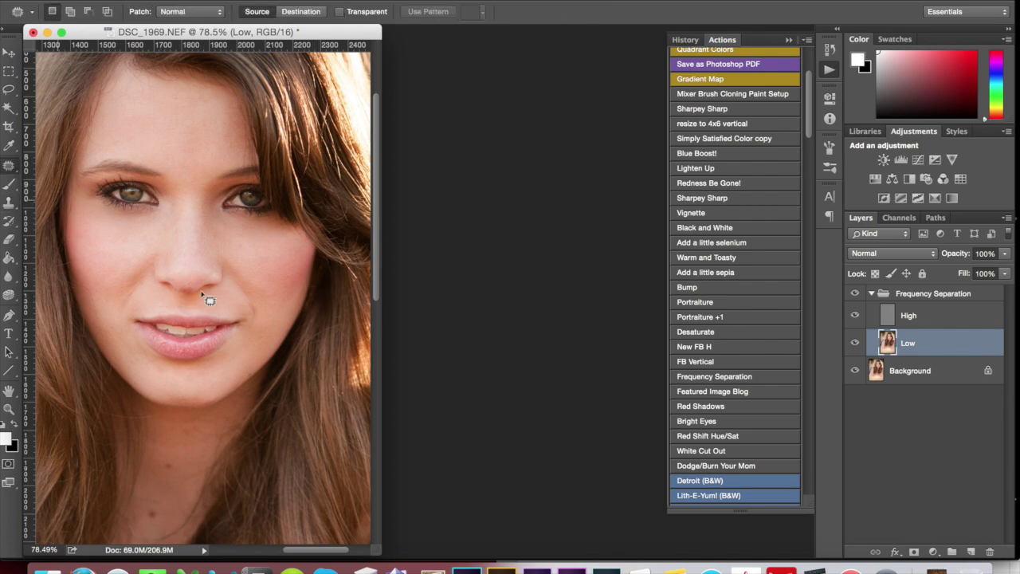
{"action": "mouse_move", "coordinate": [174, 296]}
{"action": "left_mouse_down"}
{"action": "mouse_move", "coordinate": [210, 298]}
{"action": "mouse_move", "coordinate": [194, 282]}
{"action": "mouse_move", "coordinate": [194, 297]}
{"action": "mouse_move", "coordinate": [183, 298]}
{"action": "mouse_move", "coordinate": [194, 303]}
{"action": "mouse_move", "coordinate": [193, 269]}
{"action": "left_mouse_up"}
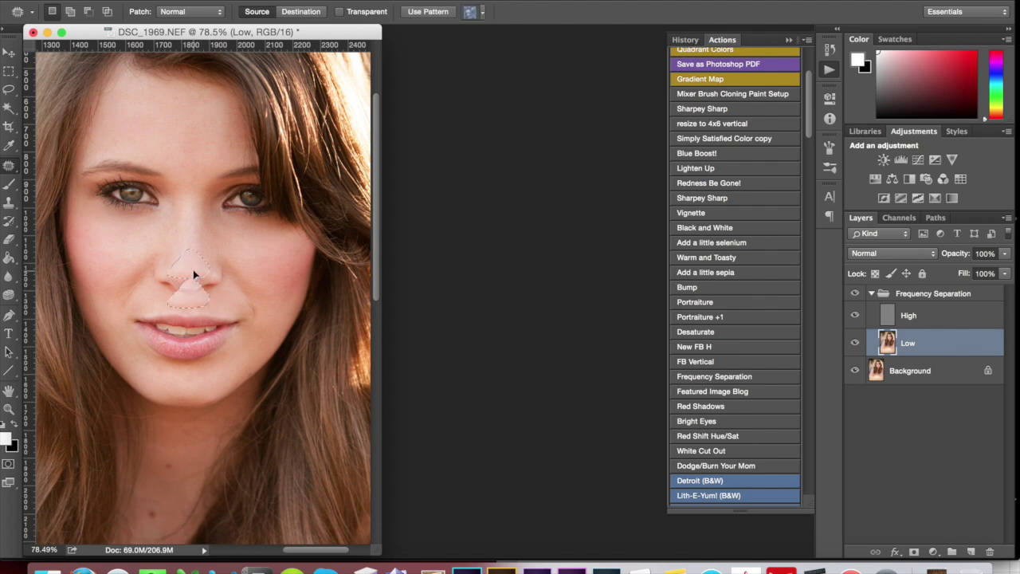
{"action": "key", "text": "super+shift+f"}
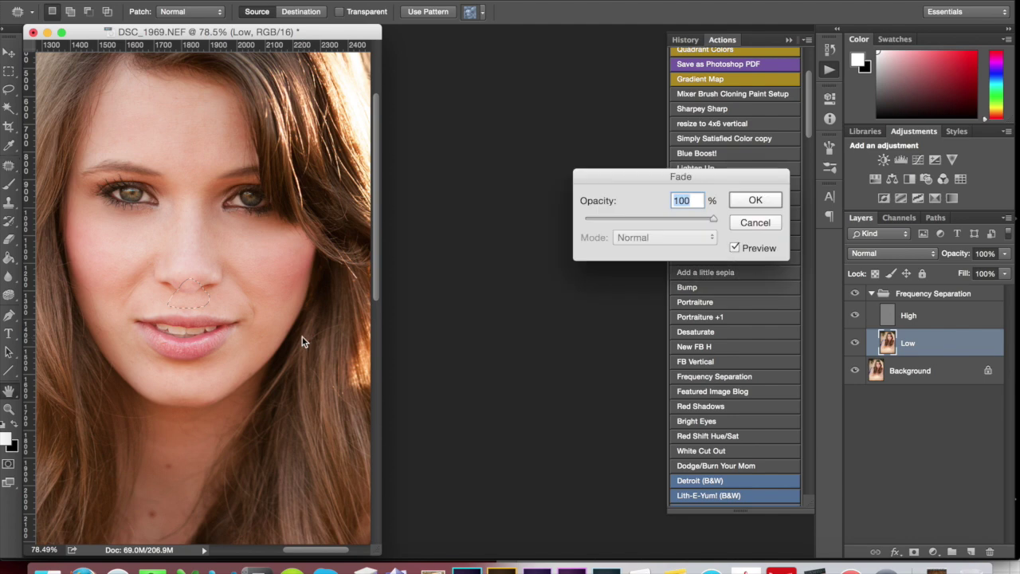
{"action": "type", "text": "80"}
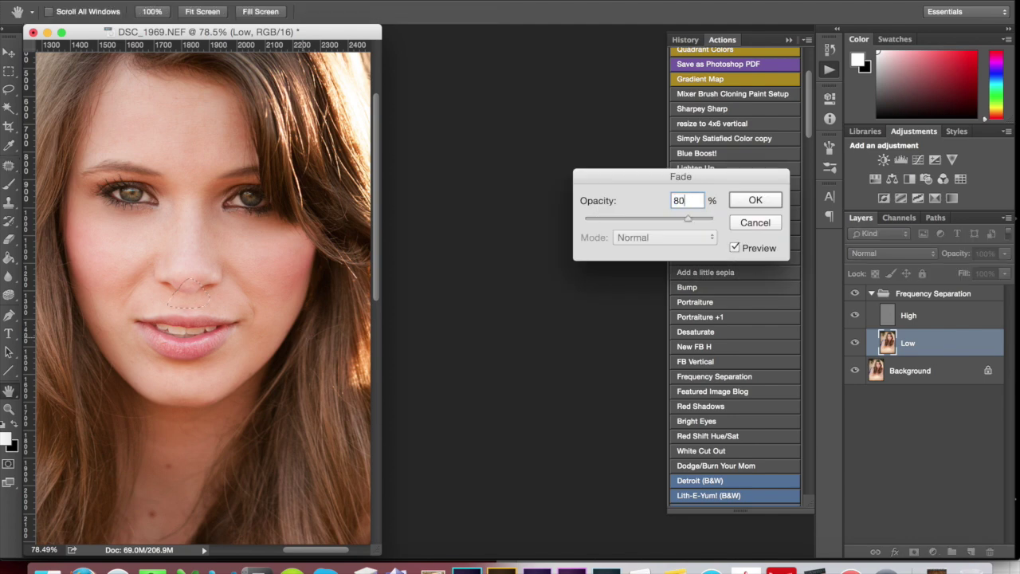
{"action": "key", "text": "BackSpace"}
{"action": "key", "text": "BackSpace"}
{"action": "type", "text": "40"}
{"action": "key", "text": "BackSpace"}
{"action": "key", "text": "BackSpace"}
{"action": "type", "text": "30"}
{"action": "key", "text": "BackSpace"}
{"action": "key", "text": "BackSpace"}
{"action": "type", "text": "20"}
{"action": "key", "text": "Return"}
{"action": "key", "text": "super+d"}
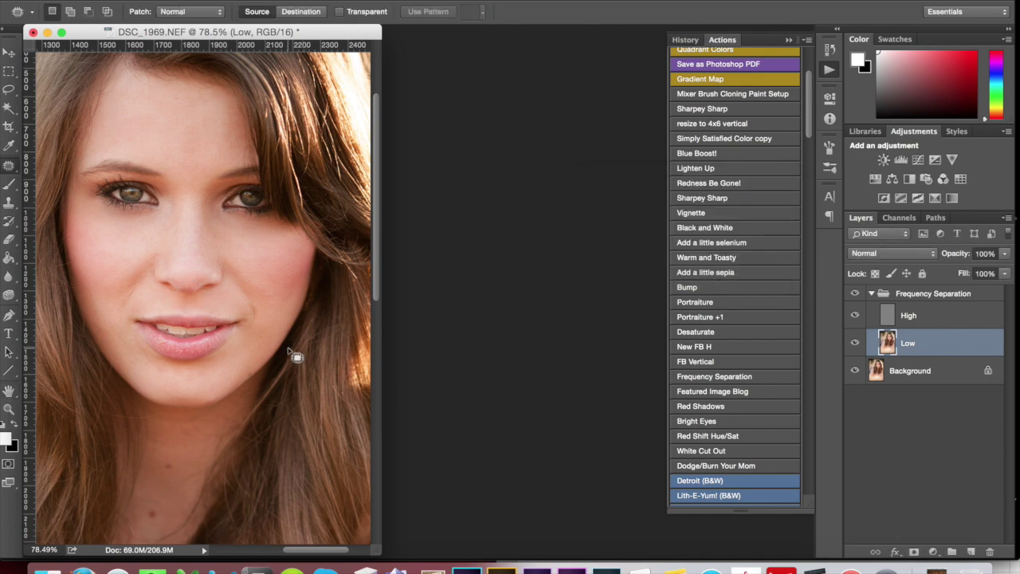
Compare the portrait with and without the Frequency Separation group, both close up and at a wider view
{"action": "left_click", "coordinate": [856, 293]}
{"action": "left_click", "coordinate": [855, 293]}
{"action": "scroll", "coordinate": [204, 353], "scroll_direction": "down", "scroll_amount": 5}
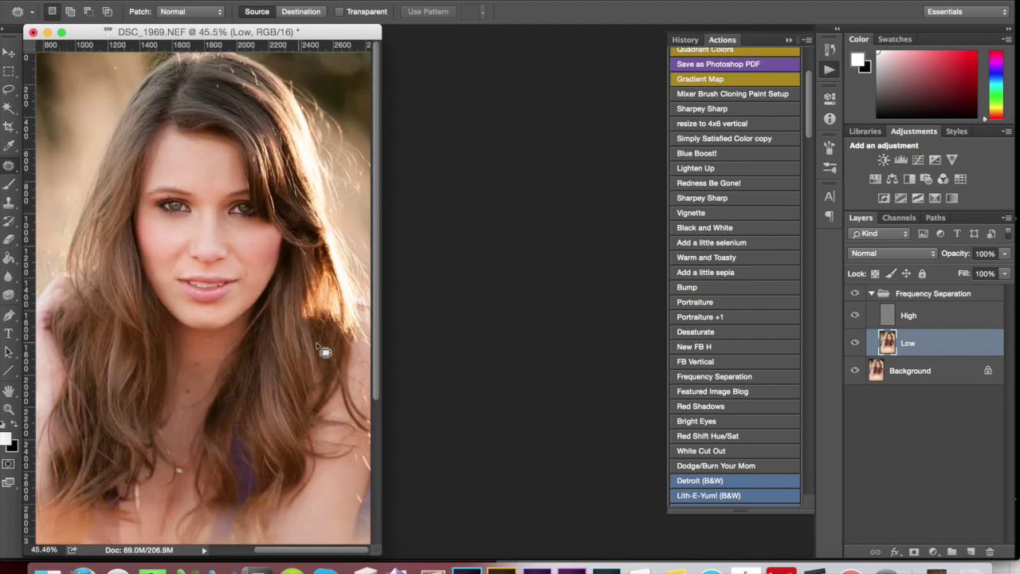
{"action": "left_click", "coordinate": [853, 294]}
{"action": "left_click", "coordinate": [854, 294]}
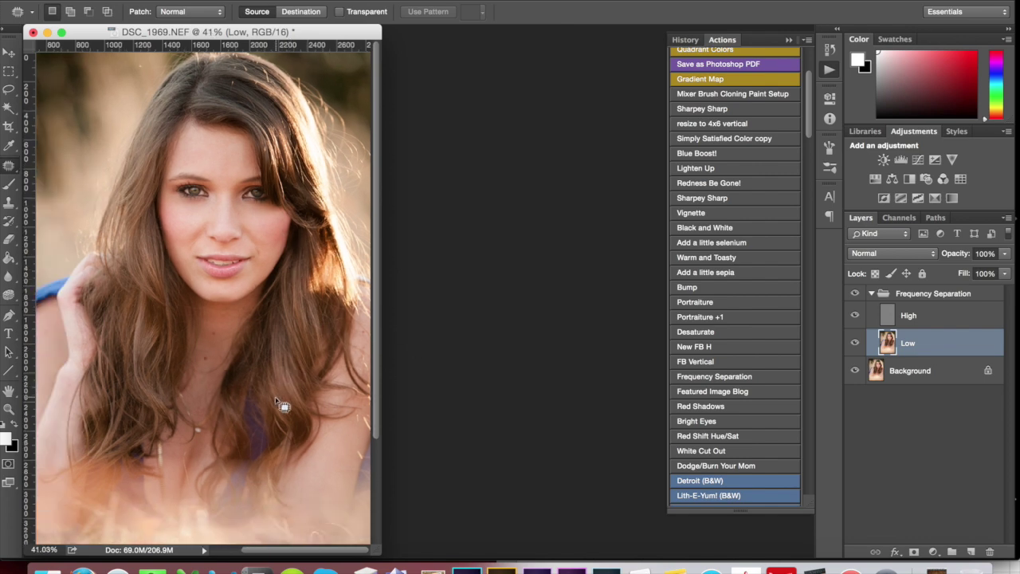
{"action": "key", "text": "super+0"}
{"action": "scroll", "coordinate": [283, 405], "scroll_direction": "up", "scroll_amount": 2}
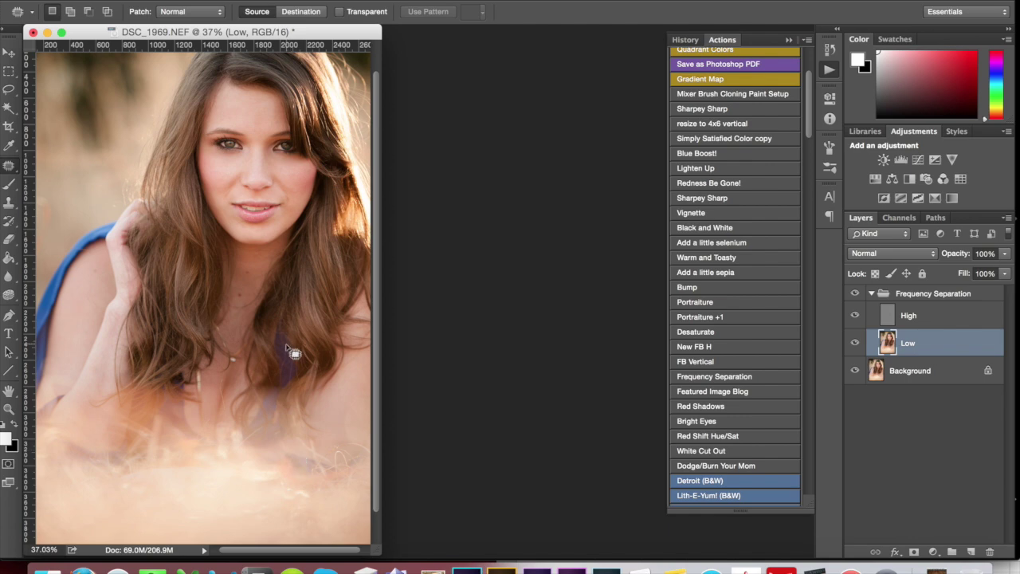
Merge the Frequency Separation layers into the Background layer
{"action": "key", "text": "super+shift+e"}
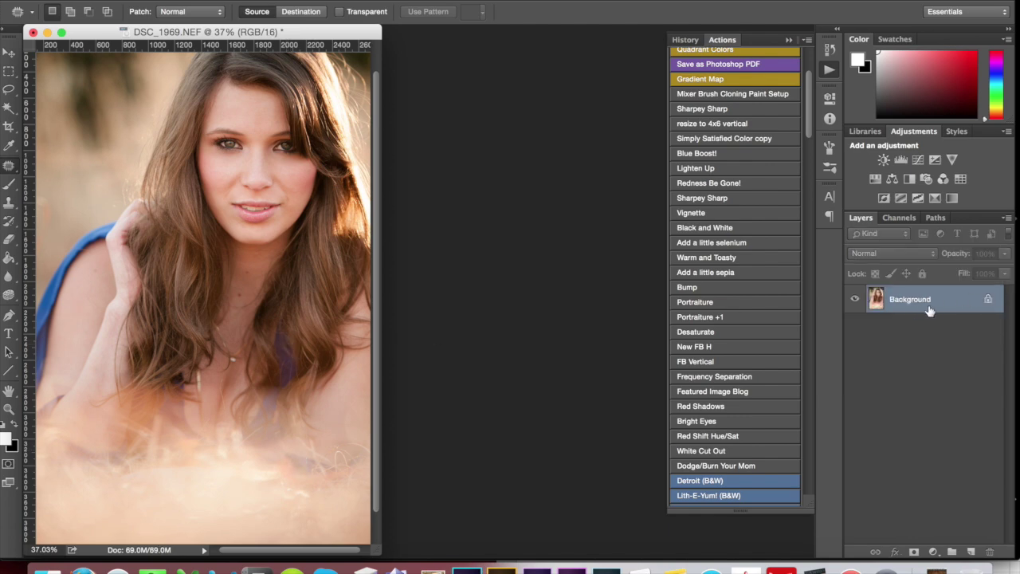
{"action": "scroll", "coordinate": [285, 383], "scroll_direction": "down", "scroll_amount": 1}
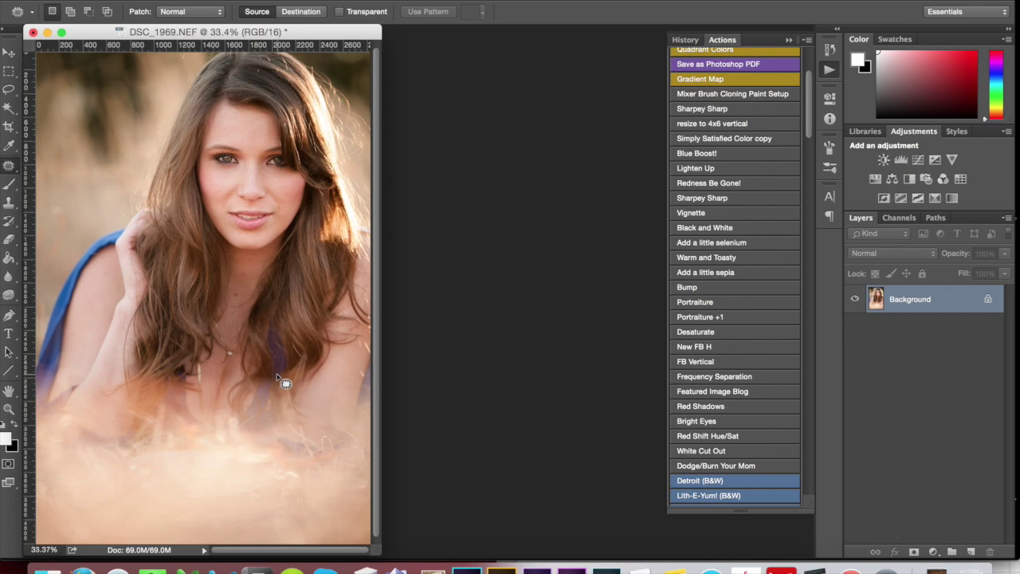
{"action": "scroll", "coordinate": [284, 383], "scroll_direction": "down", "scroll_amount": 1}
Switch to Bridge and examine the golden child.jpg texture in the Texture Pack 3 folder against the portrait
{"action": "left_click", "coordinate": [502, 567]}
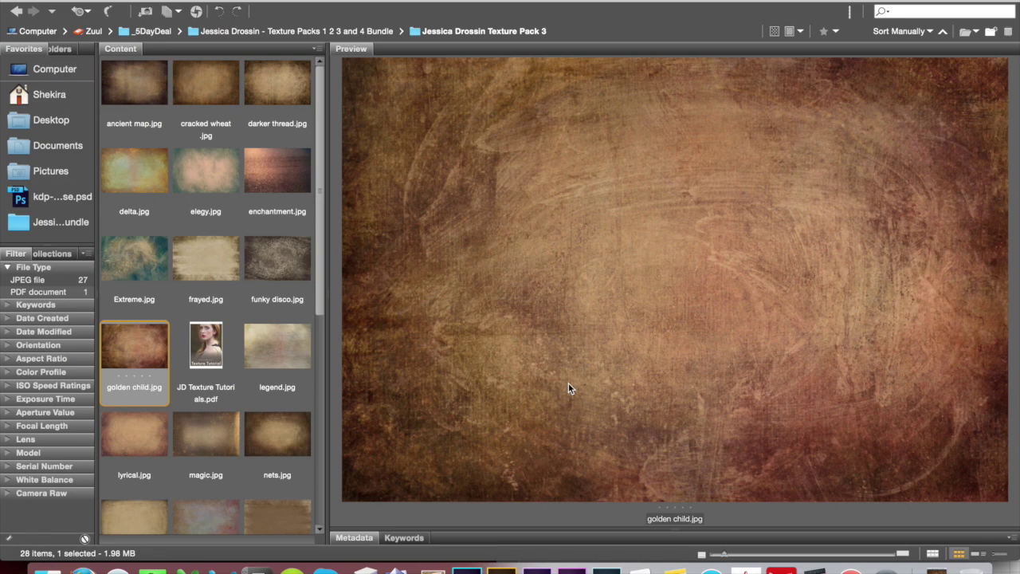
{"action": "left_click", "coordinate": [466, 568]}
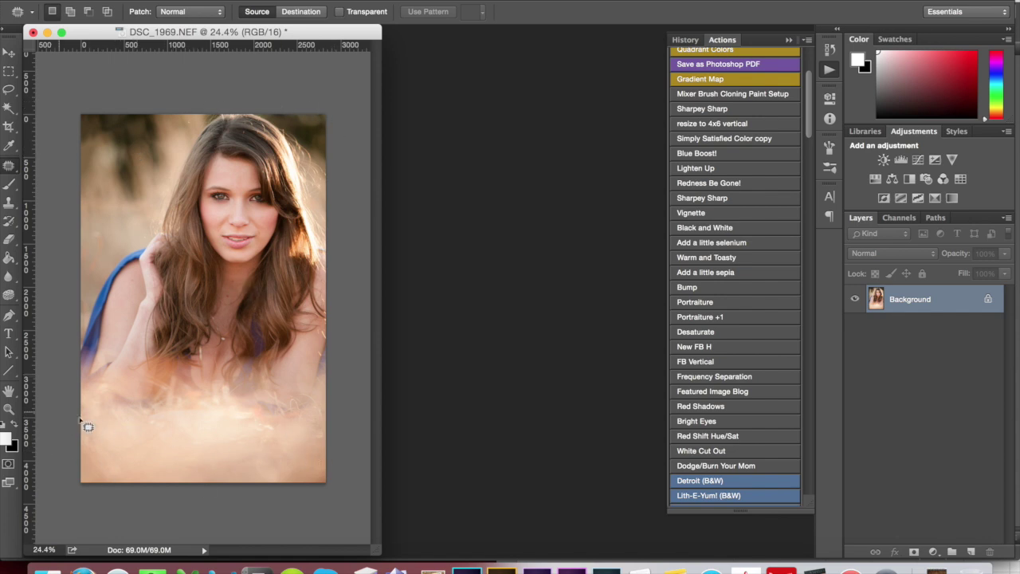
{"action": "left_click", "coordinate": [501, 567]}
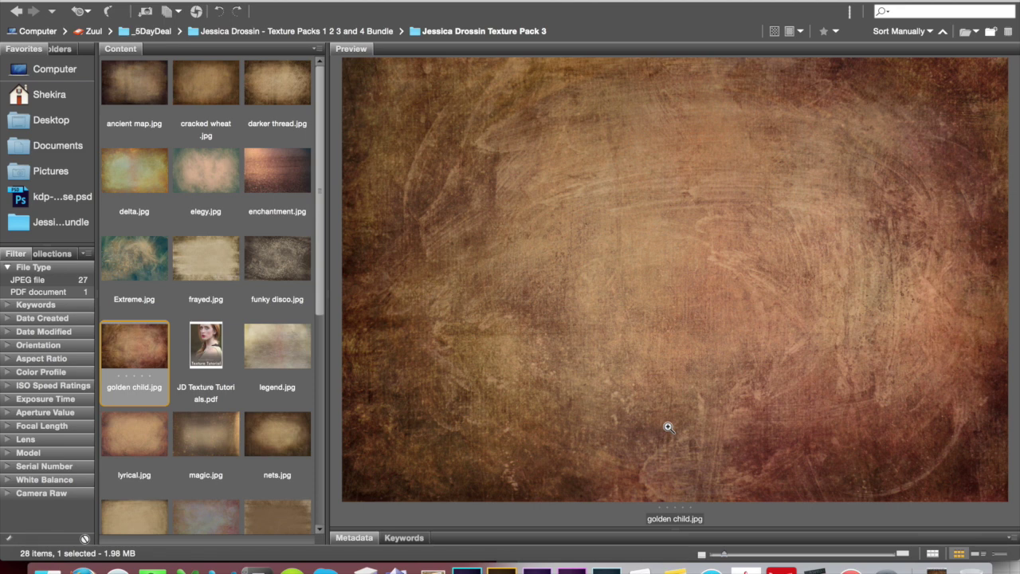
{"action": "scroll", "coordinate": [285, 406], "scroll_direction": "down", "scroll_amount": 5}
{"action": "scroll", "coordinate": [285, 406], "scroll_direction": "up", "scroll_amount": 5}
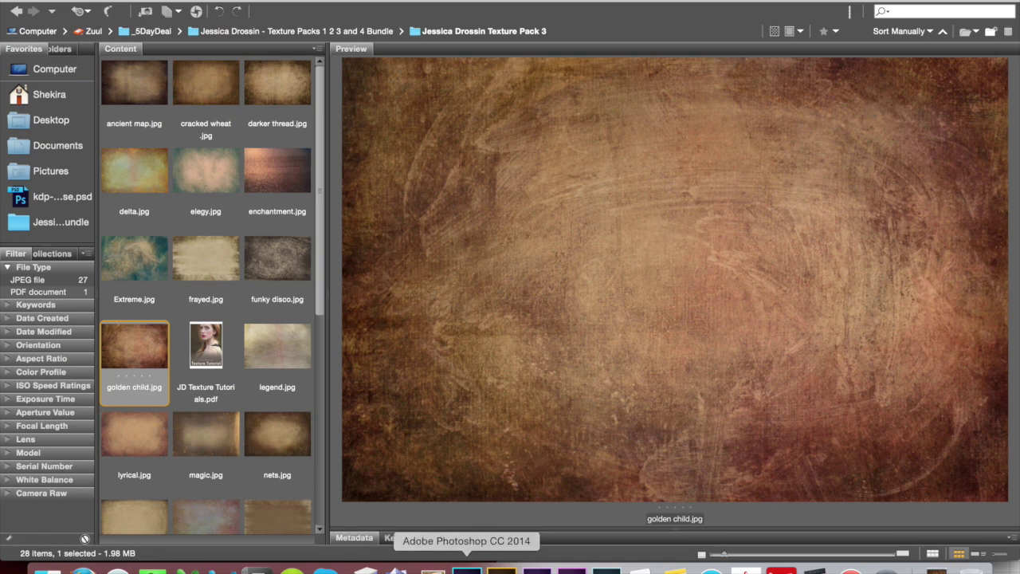
Return to Photoshop and copy the entire golden child.jpg texture into DSC_1969.NEF as a new layer above the portrait
{"action": "left_click", "coordinate": [467, 568]}
{"action": "left_click", "coordinate": [989, 557]}
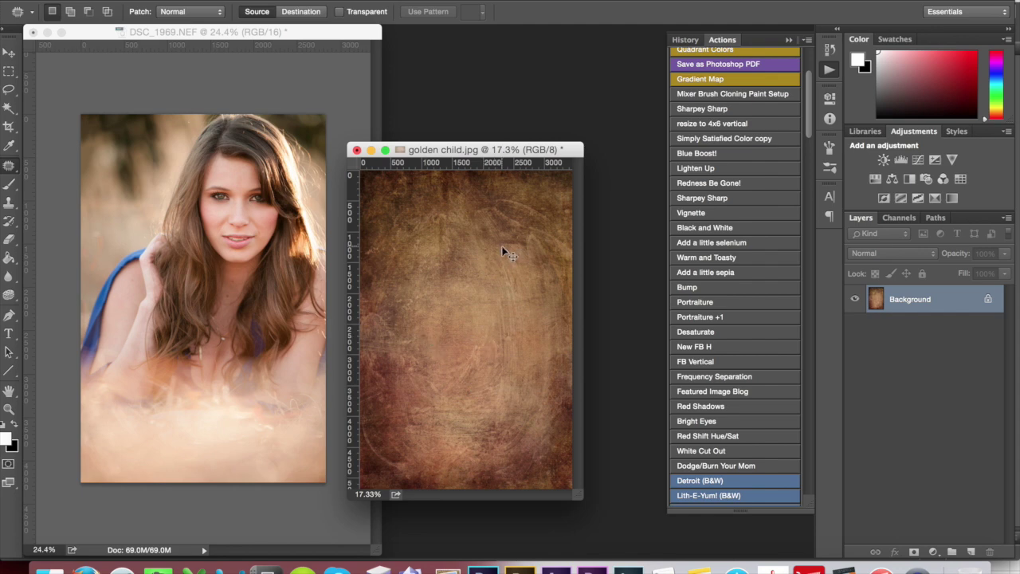
{"action": "key", "text": "super+a"}
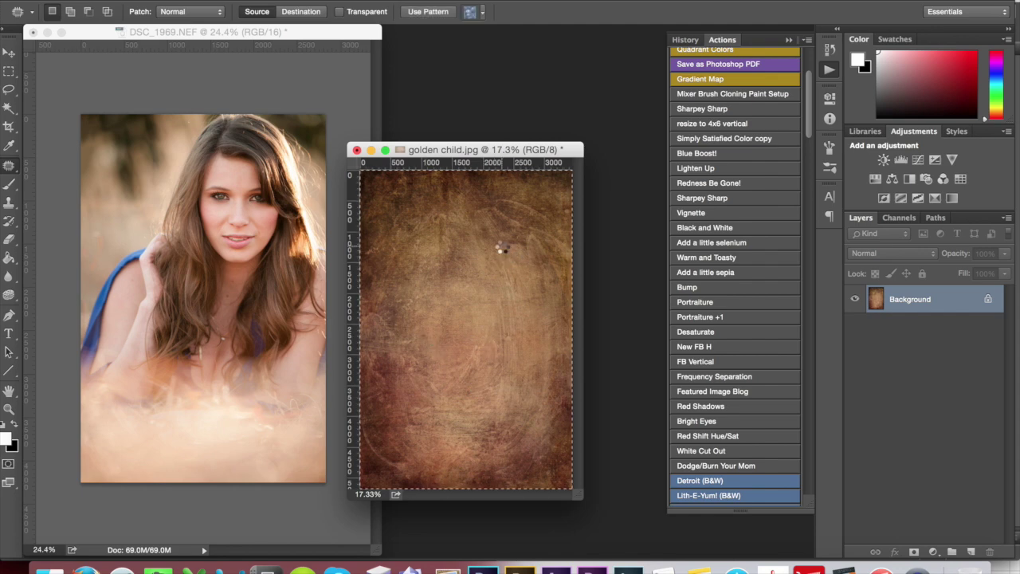
{"action": "left_click", "coordinate": [327, 78]}
{"action": "key", "text": "super+v"}
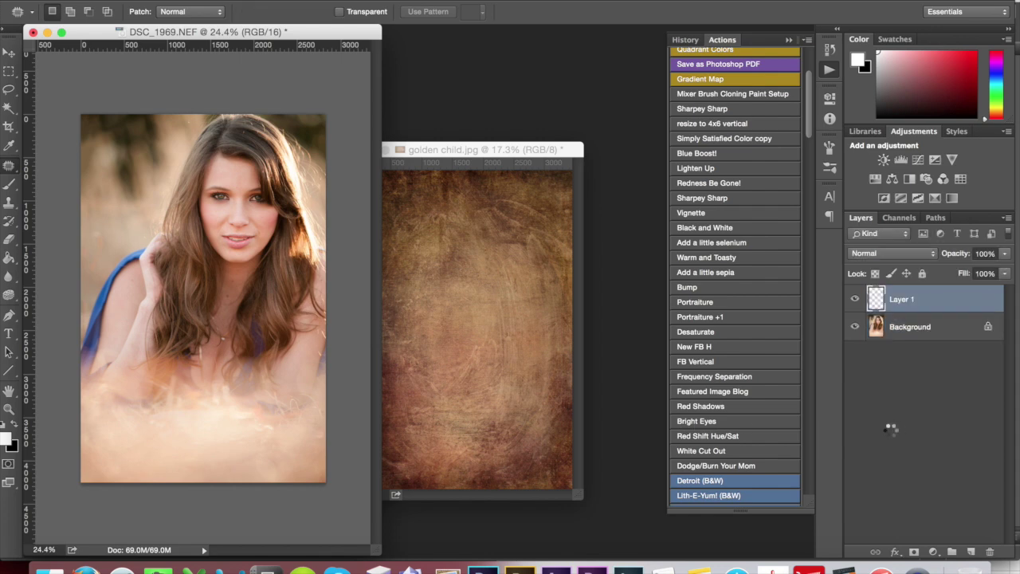
Scale the pasted texture layer to about 85% and position it so it covers the whole portrait
{"action": "key", "text": "super+t"}
{"action": "left_click_drag", "start_coordinate": [81, 115], "coordinate": [213, 313]}
{"action": "left_click_drag", "start_coordinate": [261, 388], "coordinate": [130, 190]}
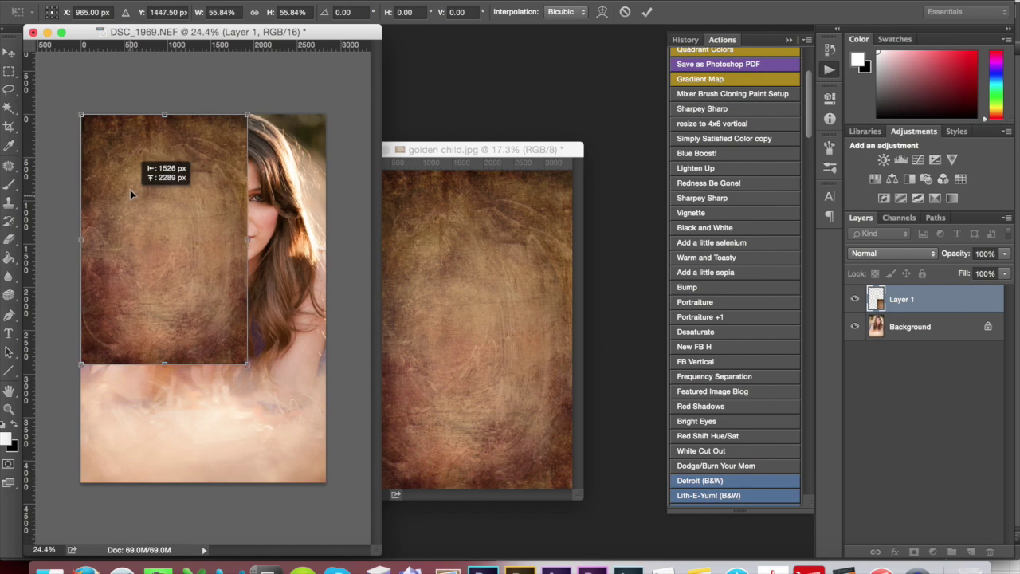
{"action": "left_click_drag", "start_coordinate": [249, 358], "coordinate": [326, 489]}
{"action": "left_click_drag", "start_coordinate": [81, 114], "coordinate": [70, 106]}
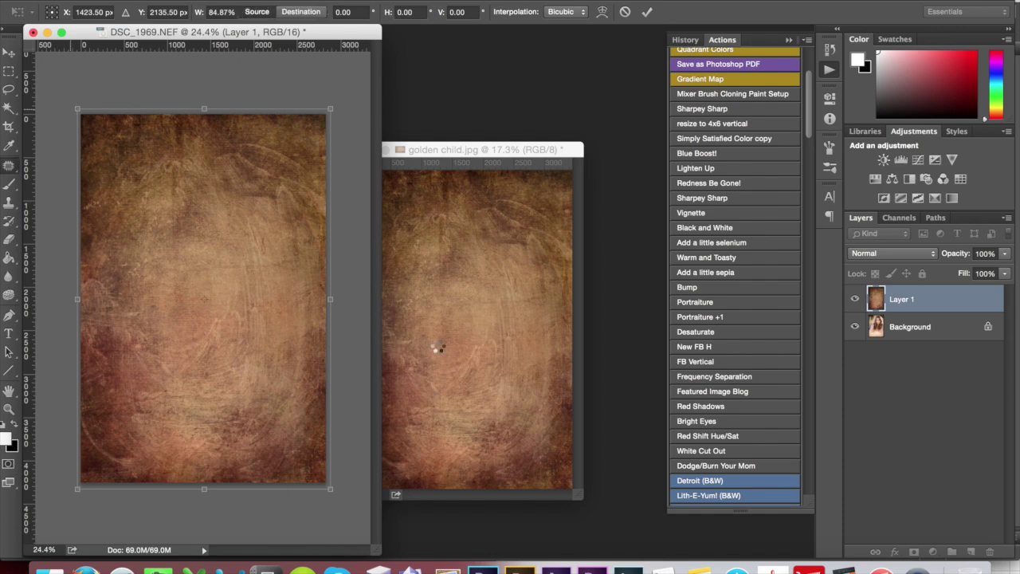
{"action": "key", "text": "Return"}
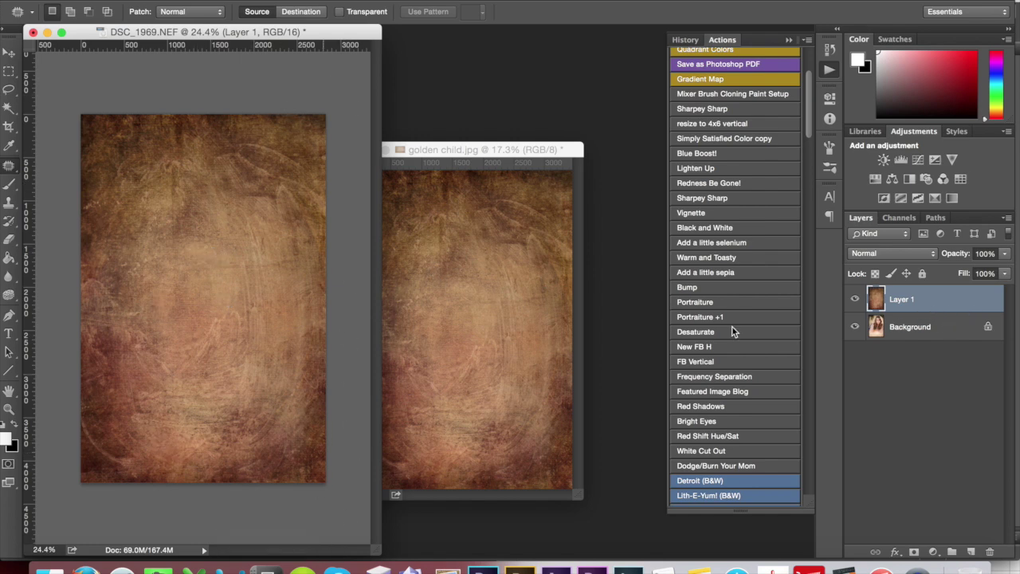
Set the texture layer's blend mode to Soft Light and its opacity to 52%
{"action": "left_click", "coordinate": [877, 252]}
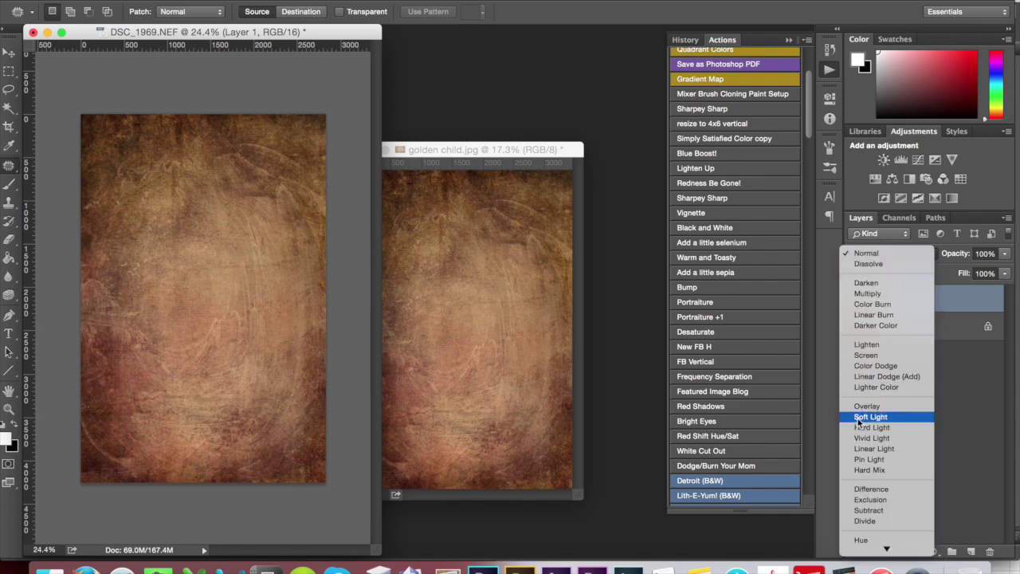
{"action": "left_click", "coordinate": [859, 417]}
{"action": "left_click", "coordinate": [888, 253]}
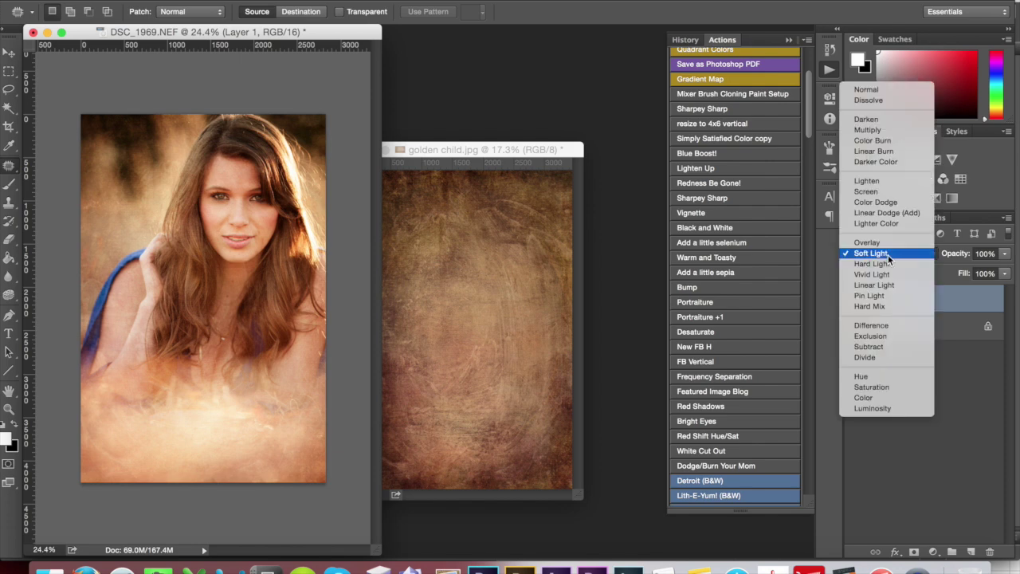
{"action": "left_click", "coordinate": [888, 254]}
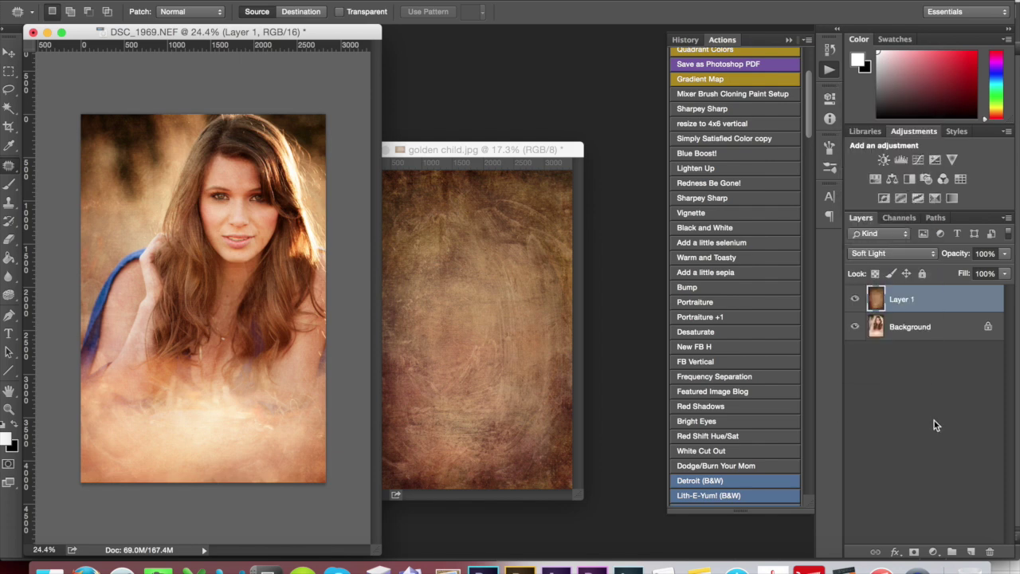
{"action": "left_click", "coordinate": [1004, 254]}
{"action": "left_click_drag", "start_coordinate": [1006, 272], "coordinate": [969, 271]}
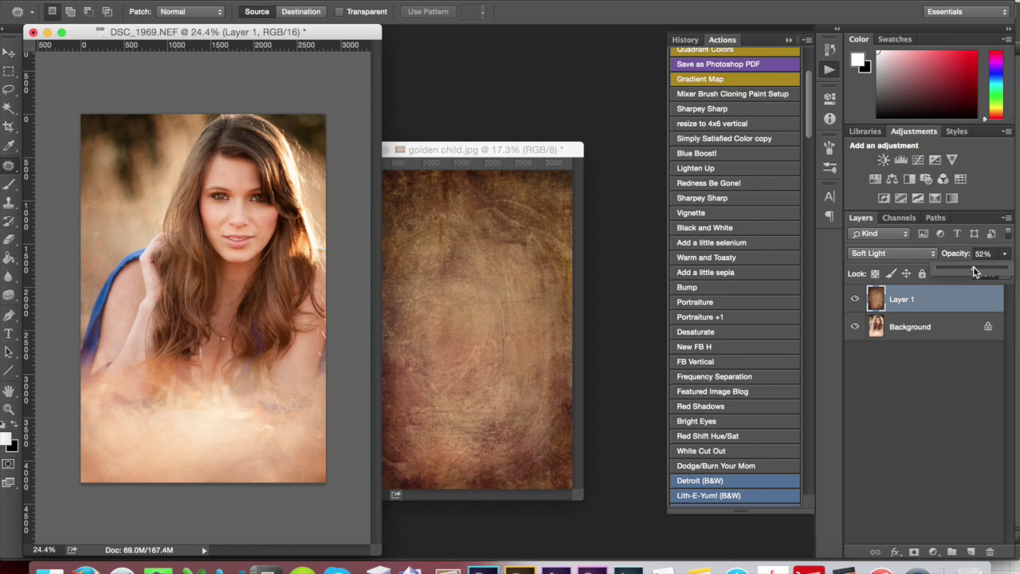
Compare the portrait with the texture layer hidden and shown, and set the layer's opacity to 58%
{"action": "left_click", "coordinate": [856, 302]}
{"action": "left_click", "coordinate": [856, 302]}
{"action": "left_click", "coordinate": [856, 302]}
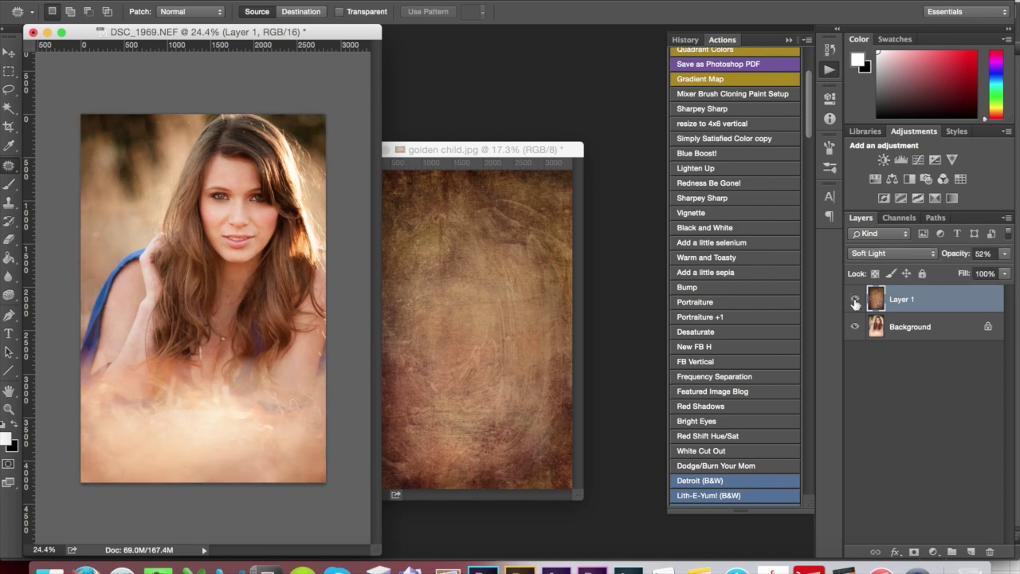
{"action": "left_click", "coordinate": [855, 302]}
{"action": "left_click", "coordinate": [855, 303]}
{"action": "left_click", "coordinate": [1004, 254]}
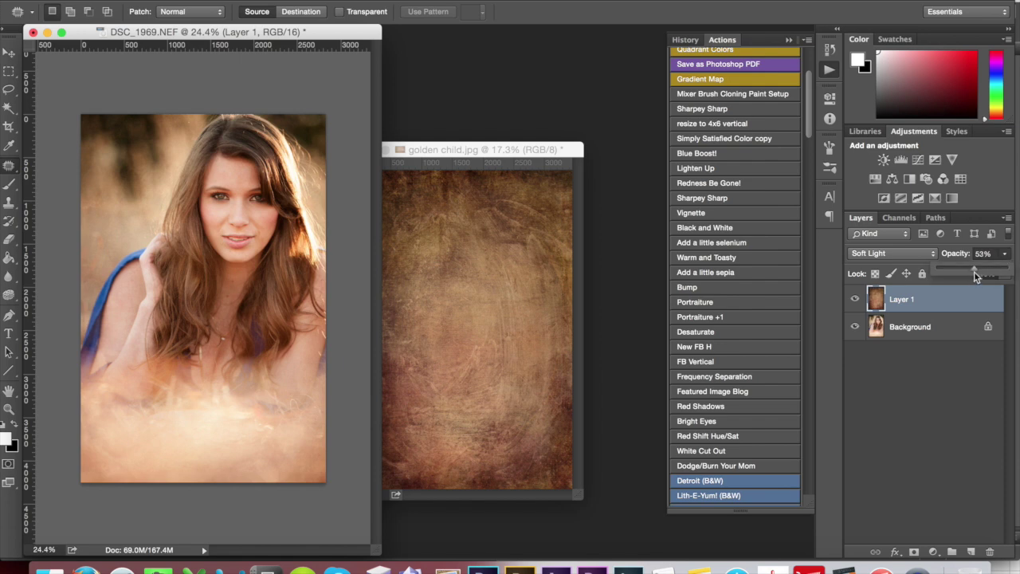
{"action": "left_click_drag", "start_coordinate": [976, 271], "coordinate": [980, 275]}
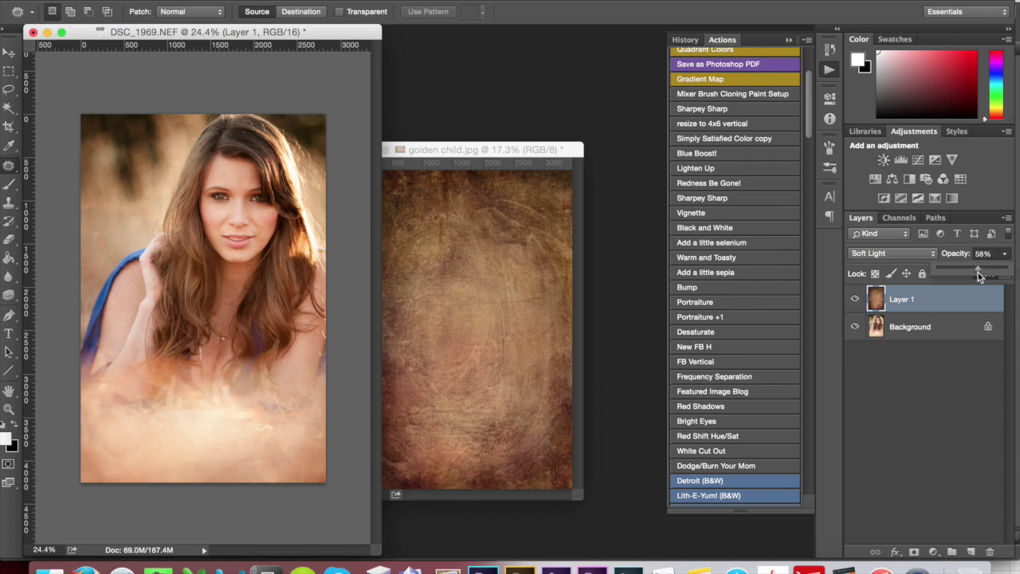
Set the texture layer's opacity to 60% and inspect its grain over the face and hair up close
{"action": "left_click", "coordinate": [945, 432]}
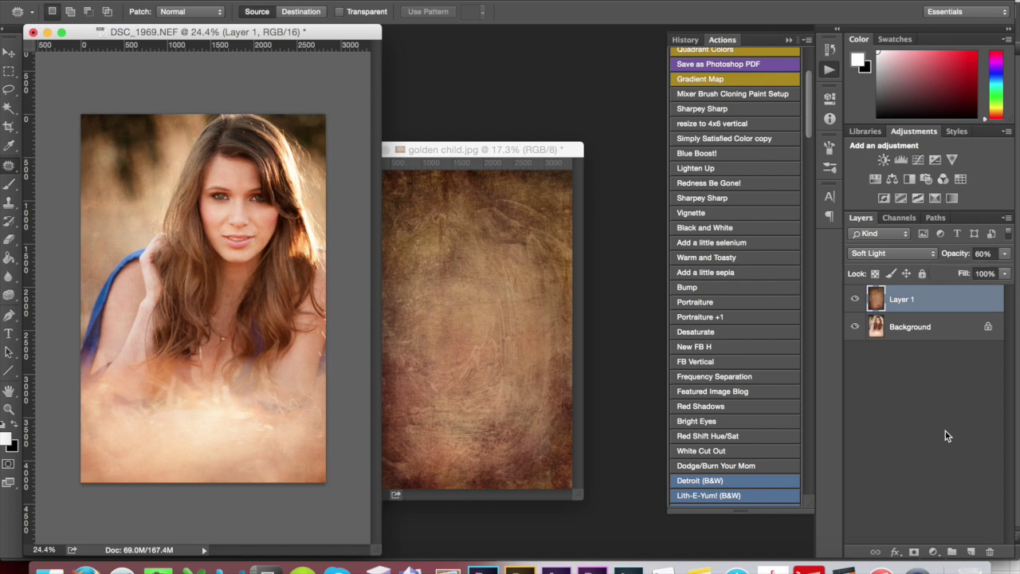
{"action": "left_click", "coordinate": [946, 432]}
{"action": "left_click", "coordinate": [941, 302]}
{"action": "scroll", "coordinate": [173, 220], "scroll_direction": "up", "scroll_amount": 2}
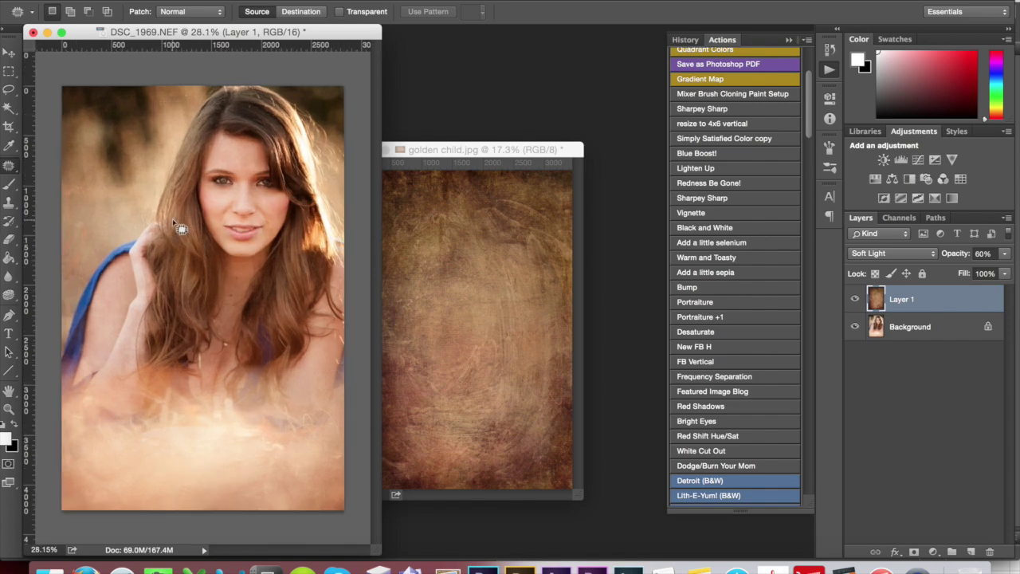
{"action": "scroll", "coordinate": [173, 220], "scroll_direction": "up", "scroll_amount": 5}
{"action": "scroll", "coordinate": [182, 222], "scroll_direction": "down", "scroll_amount": 2}
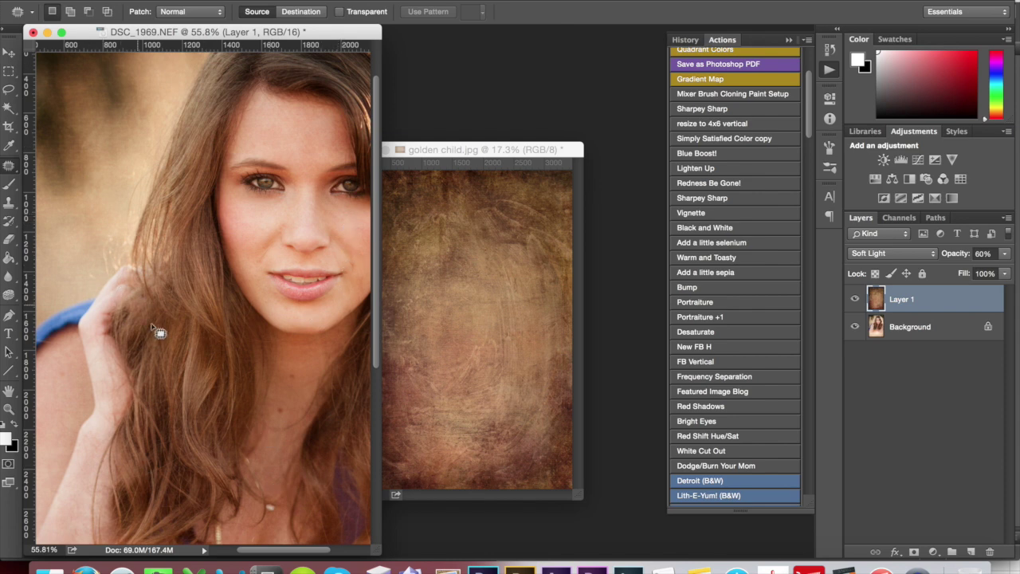
{"action": "scroll", "coordinate": [159, 333], "scroll_direction": "down", "scroll_amount": 5}
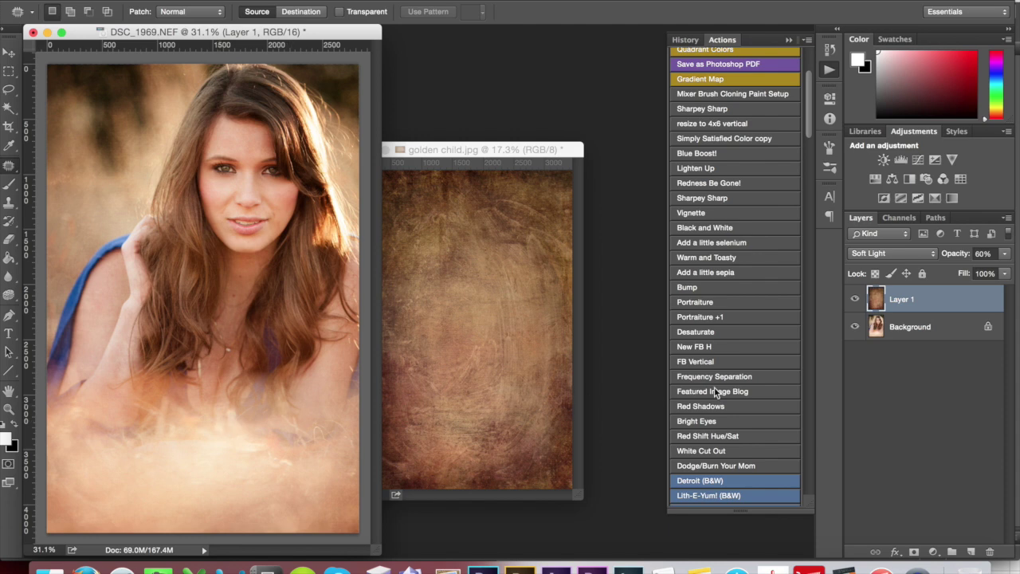
Compare the whole portrait with the texture layer hidden and shown at 60% opacity
{"action": "left_click", "coordinate": [855, 300]}
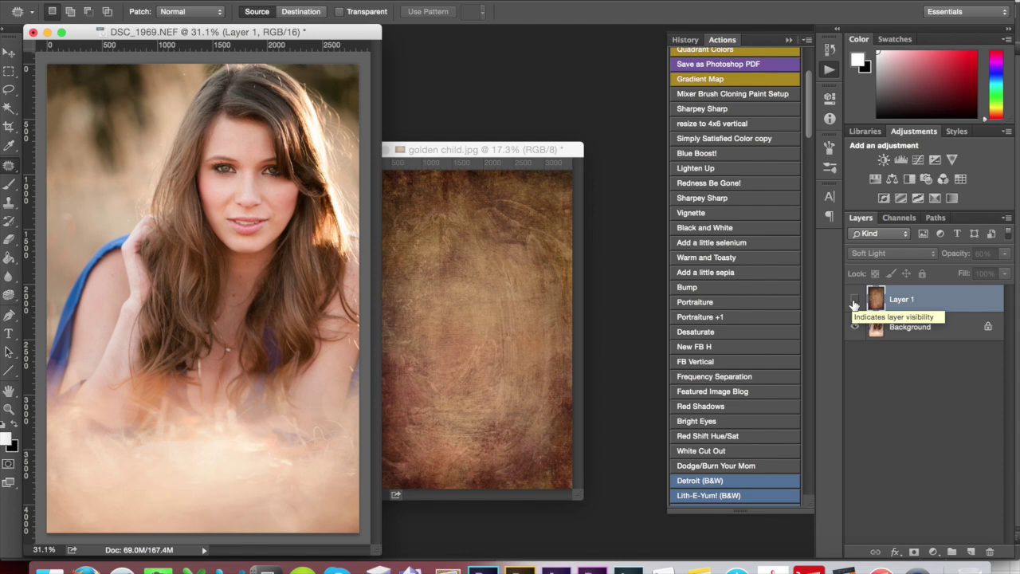
{"action": "left_click", "coordinate": [855, 301]}
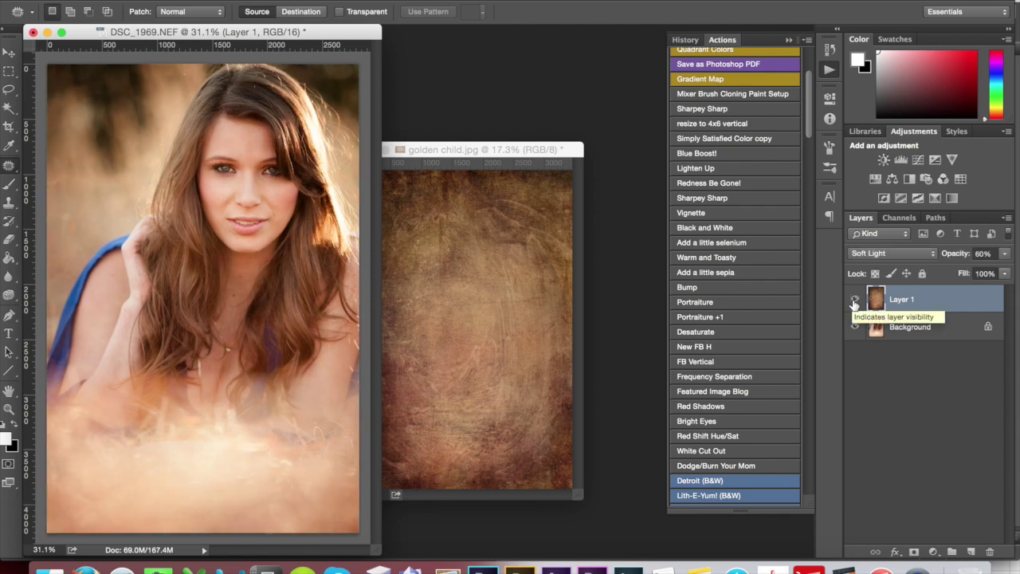
{"action": "left_click", "coordinate": [854, 302]}
{"action": "left_click", "coordinate": [855, 302]}
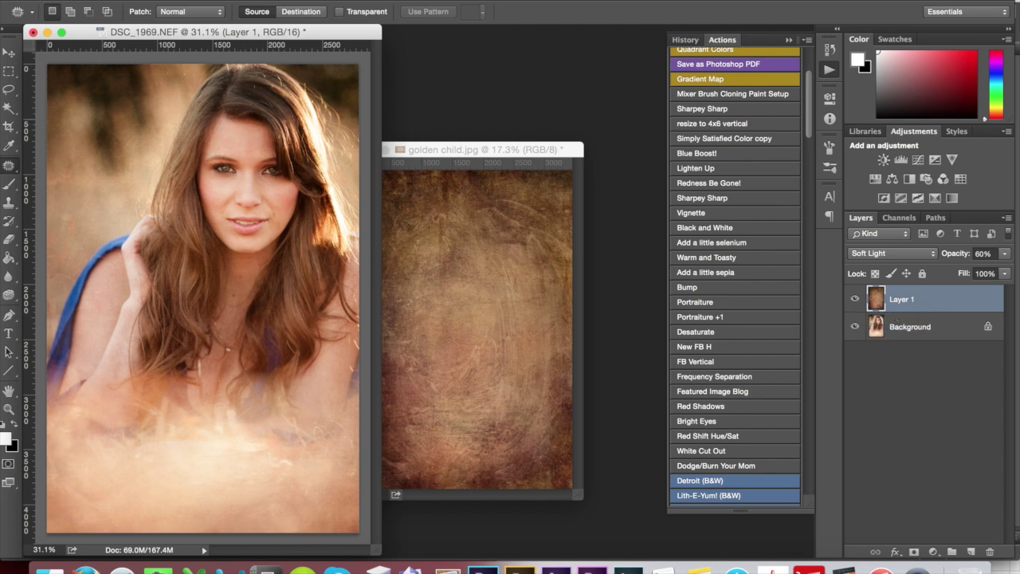
Apply a Gaussian Blur to the texture layer, with a radius that blurs away its grain and leaves only soft color
{"action": "left_click", "coordinate": [331, 0]}
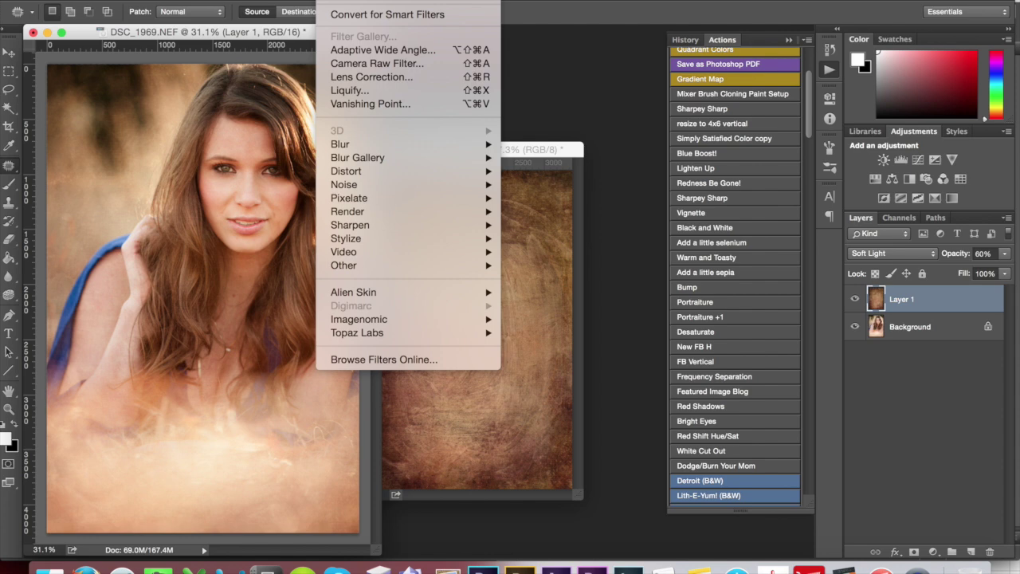
{"action": "mouse_move", "coordinate": [349, 144]}
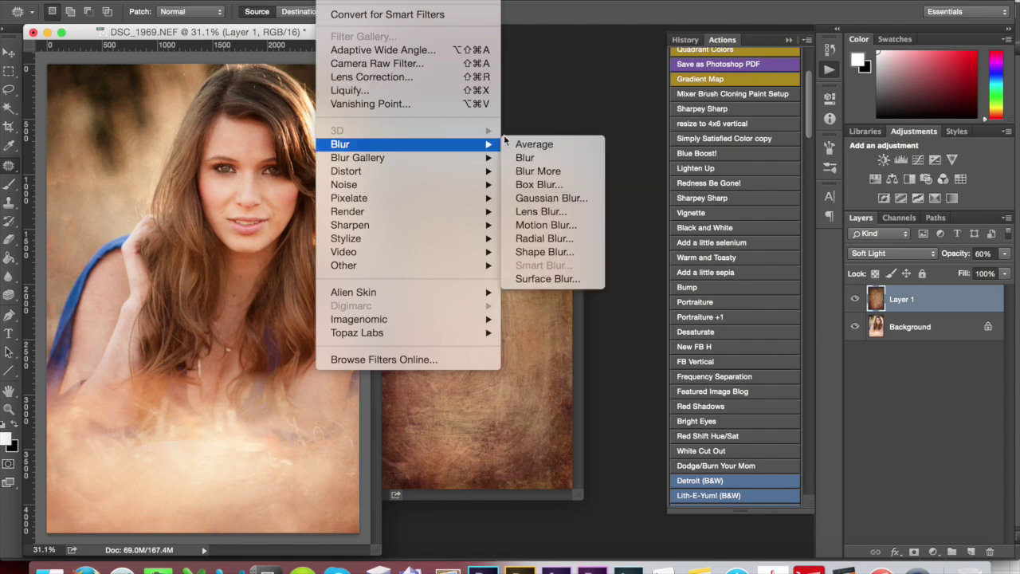
{"action": "left_click", "coordinate": [529, 199]}
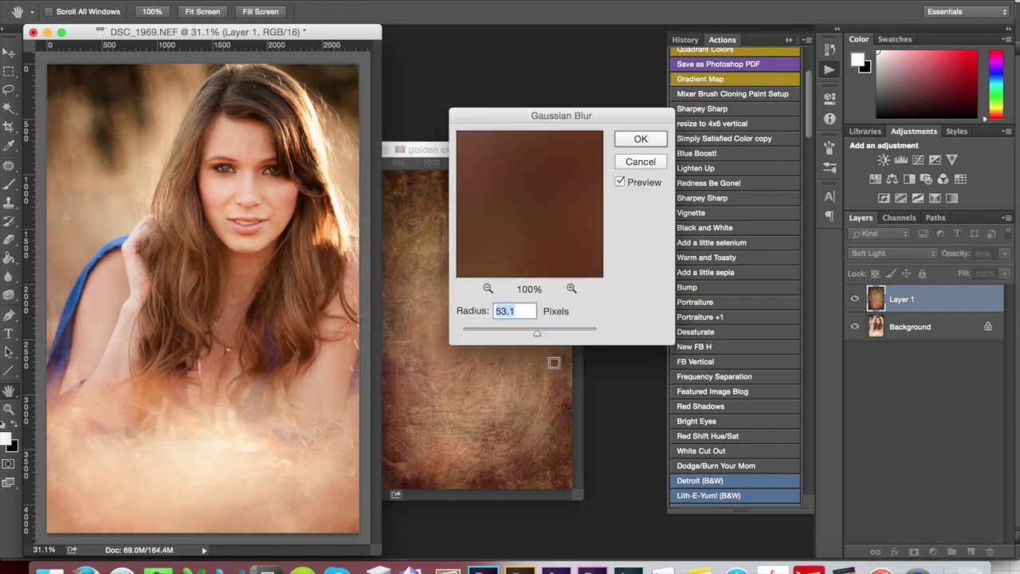
{"action": "left_click_drag", "start_coordinate": [537, 334], "coordinate": [444, 335]}
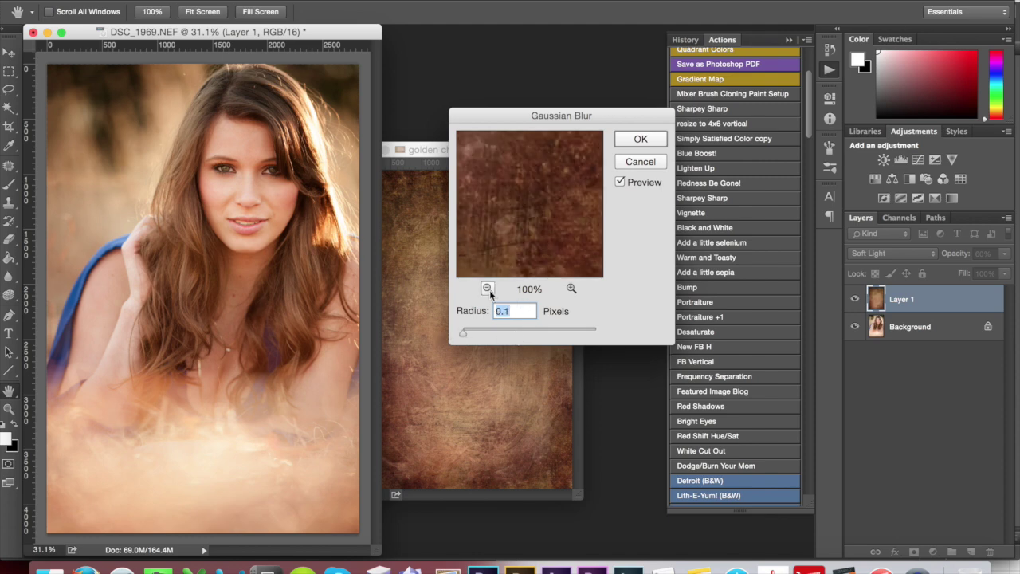
{"action": "left_click_drag", "start_coordinate": [462, 335], "coordinate": [531, 333]}
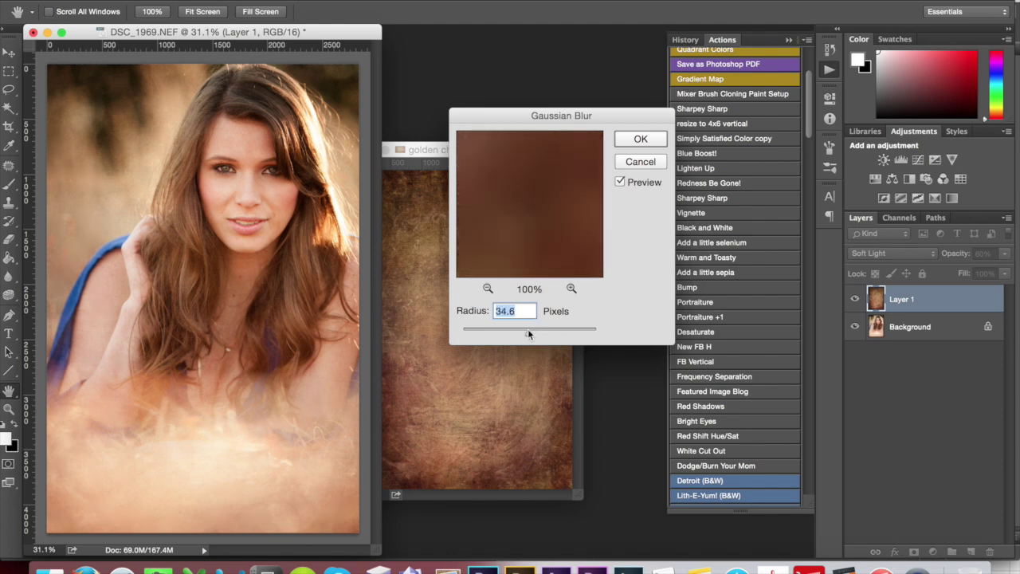
{"action": "left_click_drag", "start_coordinate": [534, 333], "coordinate": [535, 333]}
{"action": "left_click", "coordinate": [487, 289]}
{"action": "left_click", "coordinate": [488, 289]}
{"action": "left_click", "coordinate": [488, 289]}
{"action": "left_click", "coordinate": [488, 289]}
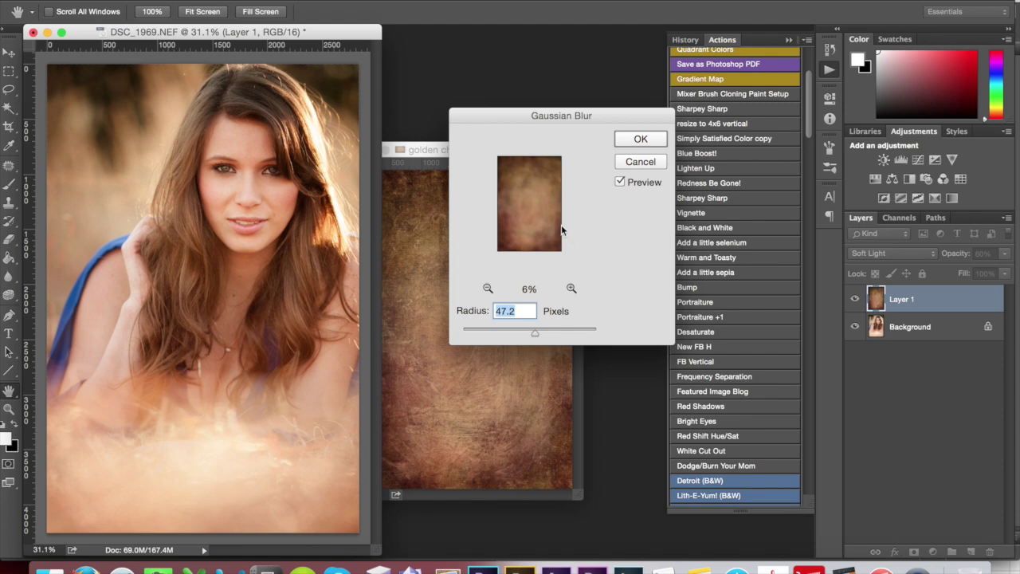
{"action": "left_click_drag", "start_coordinate": [532, 333], "coordinate": [531, 334]}
{"action": "left_click", "coordinate": [634, 142]}
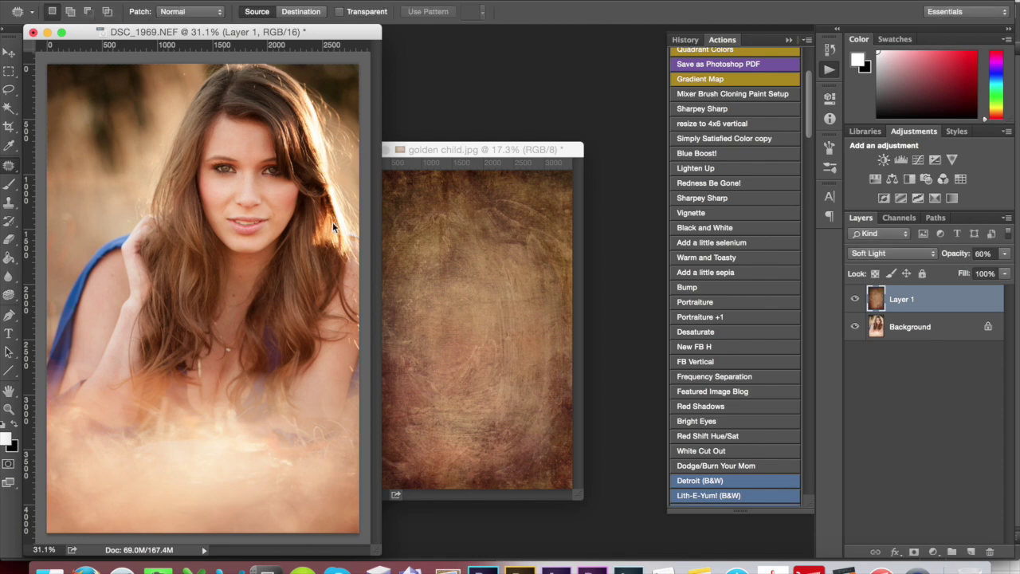
Compare the portrait with the blurred texture layer hidden and shown, checking the skin, hair and background
{"action": "scroll", "coordinate": [197, 233], "scroll_direction": "up", "scroll_amount": 3}
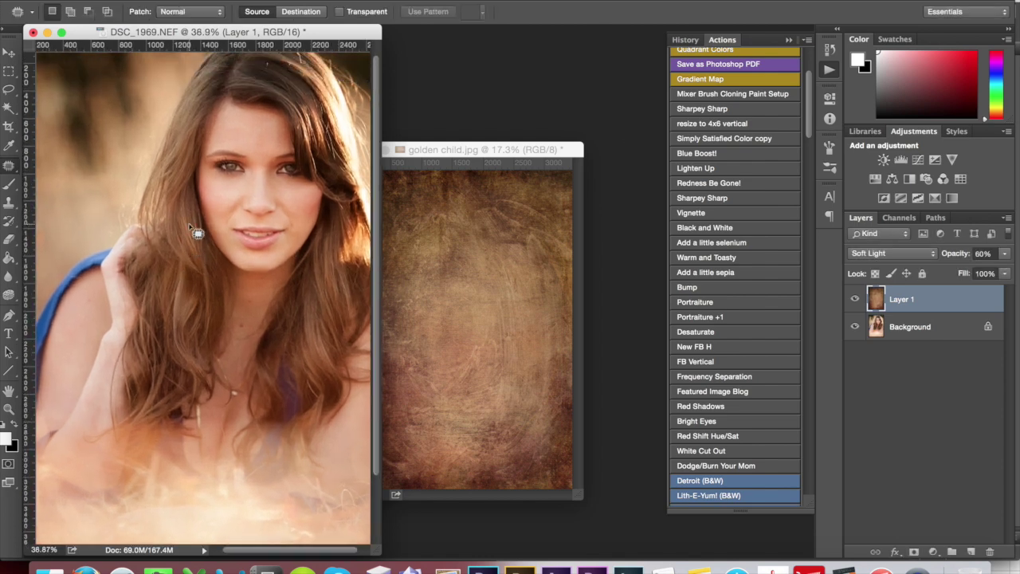
{"action": "scroll", "coordinate": [209, 328], "scroll_direction": "down", "scroll_amount": 2}
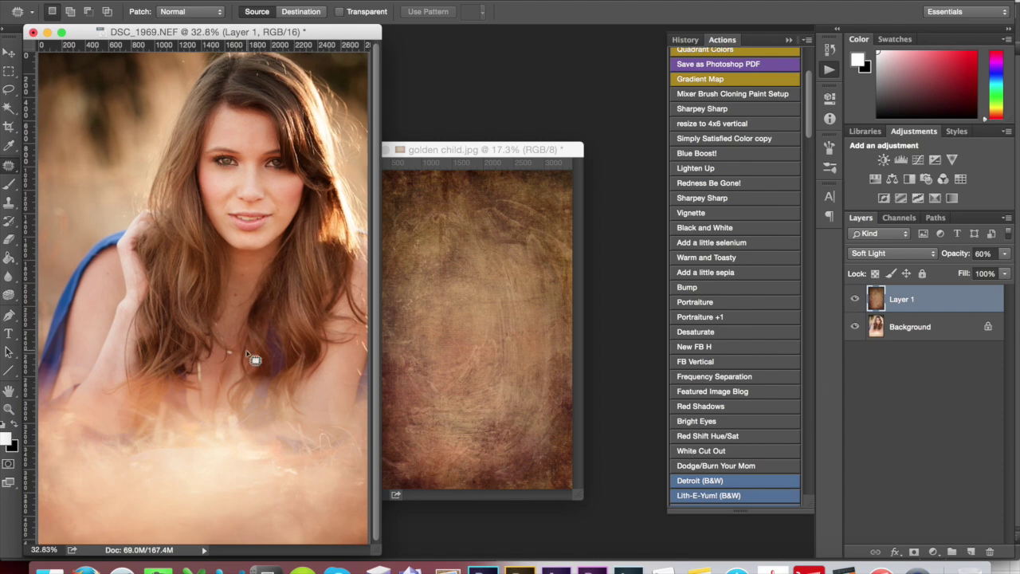
{"action": "left_click", "coordinate": [856, 300]}
{"action": "left_click", "coordinate": [855, 300]}
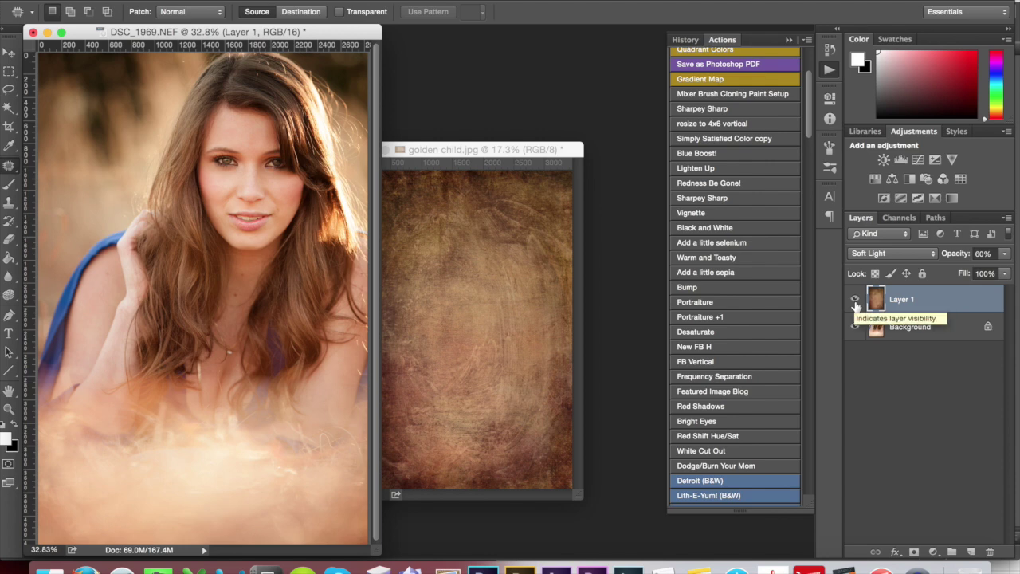
{"action": "left_click", "coordinate": [855, 301]}
{"action": "left_click", "coordinate": [855, 301]}
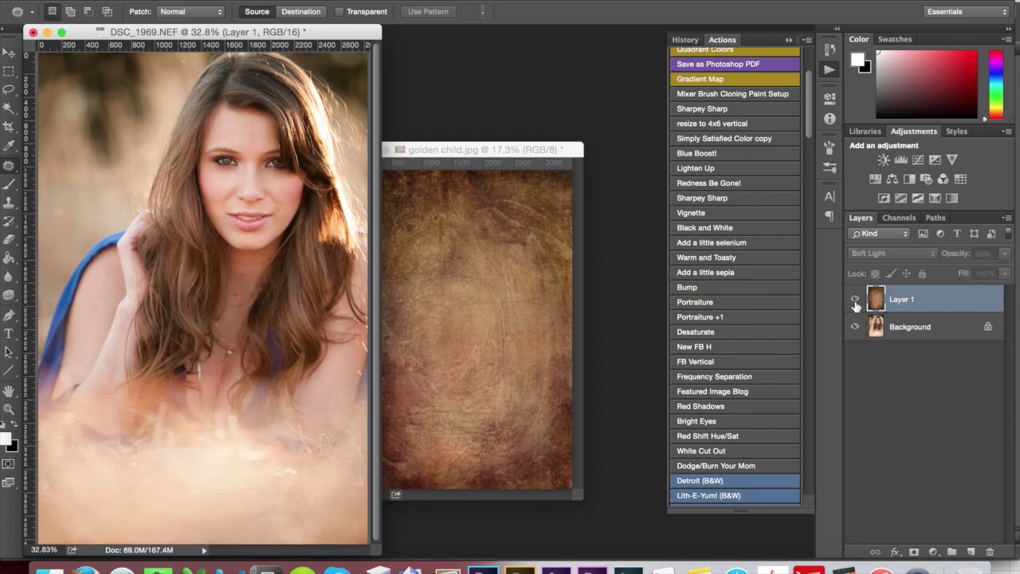
{"action": "left_click", "coordinate": [855, 302]}
{"action": "left_click", "coordinate": [855, 301]}
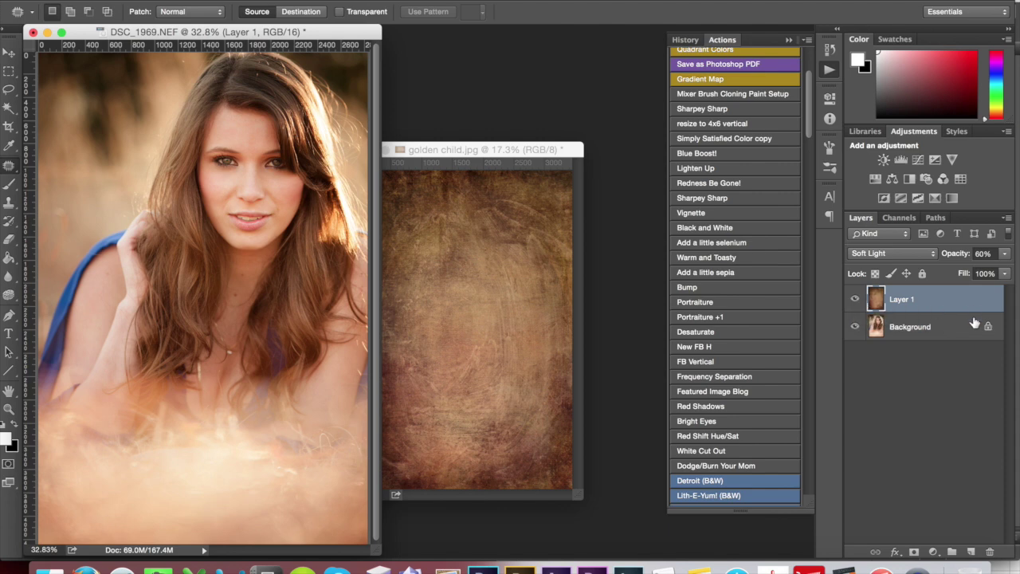
Add a layer mask to the texture layer, try it inverted to black, and invert it back to white
{"action": "left_click", "coordinate": [913, 551]}
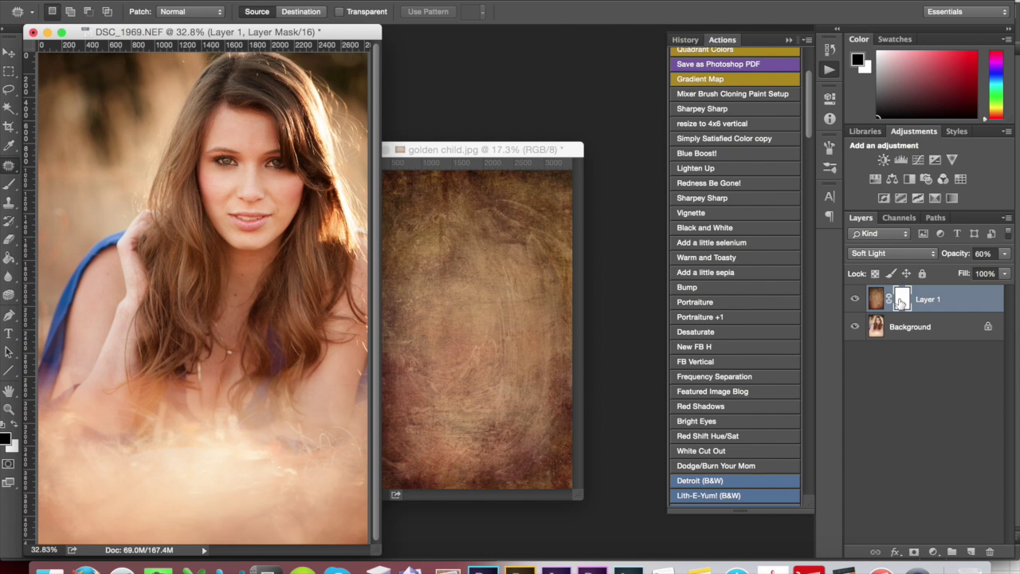
{"action": "key", "text": "super+i"}
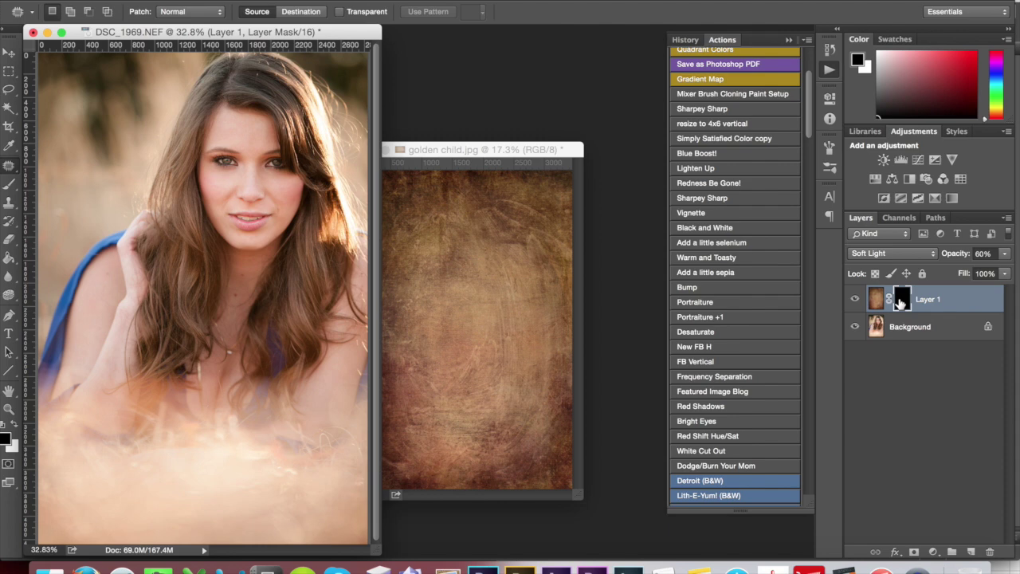
{"action": "key", "text": "super+i"}
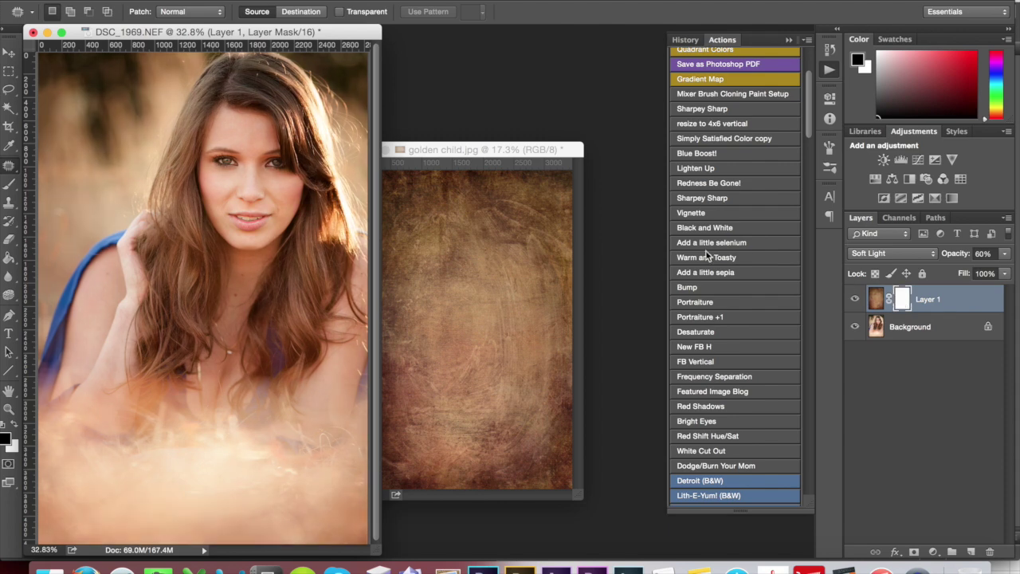
{"action": "scroll", "coordinate": [267, 267], "scroll_direction": "down", "scroll_amount": 3}
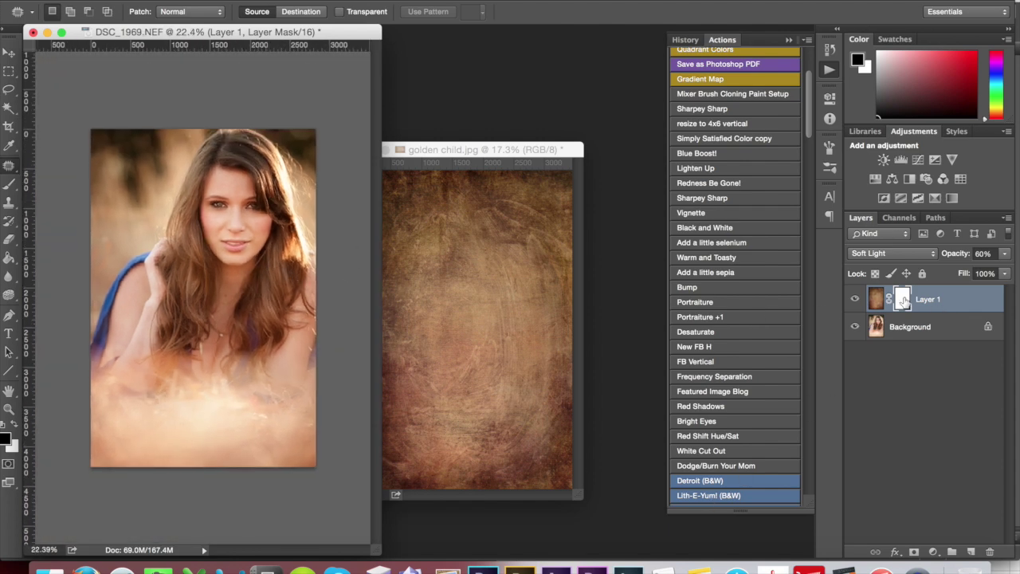
Paint black on the texture layer's mask over the face, hair and chest with a 700-pixel brush at 53% opacity
{"action": "key", "text": "b"}
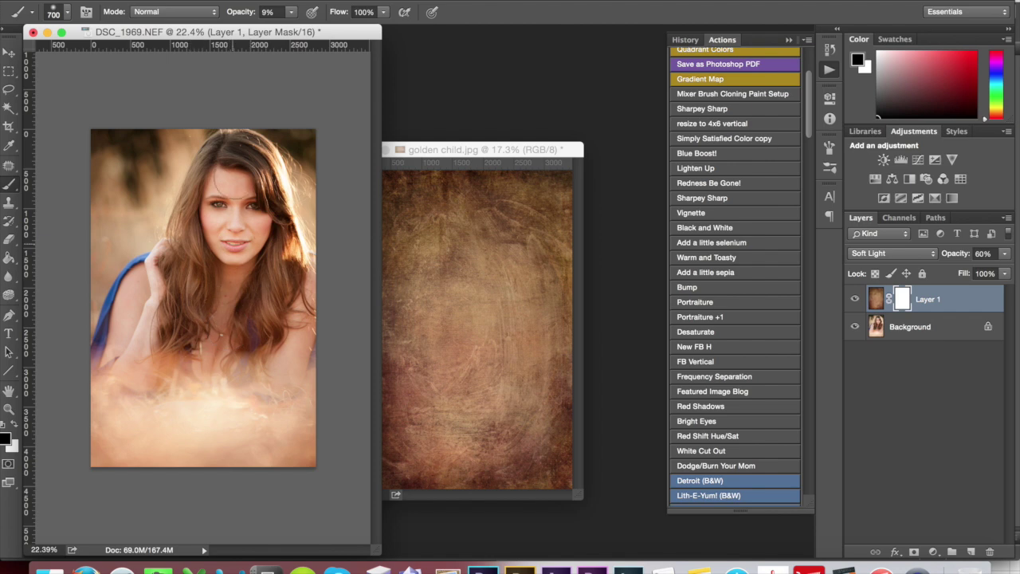
{"action": "left_click", "coordinate": [291, 12]}
{"action": "left_click_drag", "start_coordinate": [292, 29], "coordinate": [327, 28]}
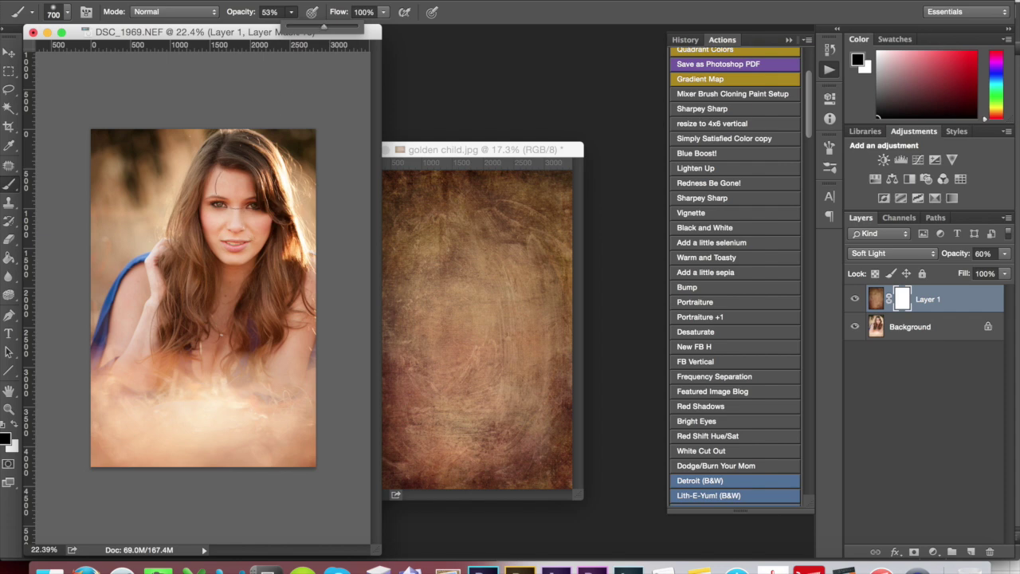
{"action": "mouse_move", "coordinate": [239, 187]}
{"action": "left_mouse_down"}
{"action": "mouse_move", "coordinate": [241, 283]}
{"action": "mouse_move", "coordinate": [211, 357]}
{"action": "left_mouse_up"}
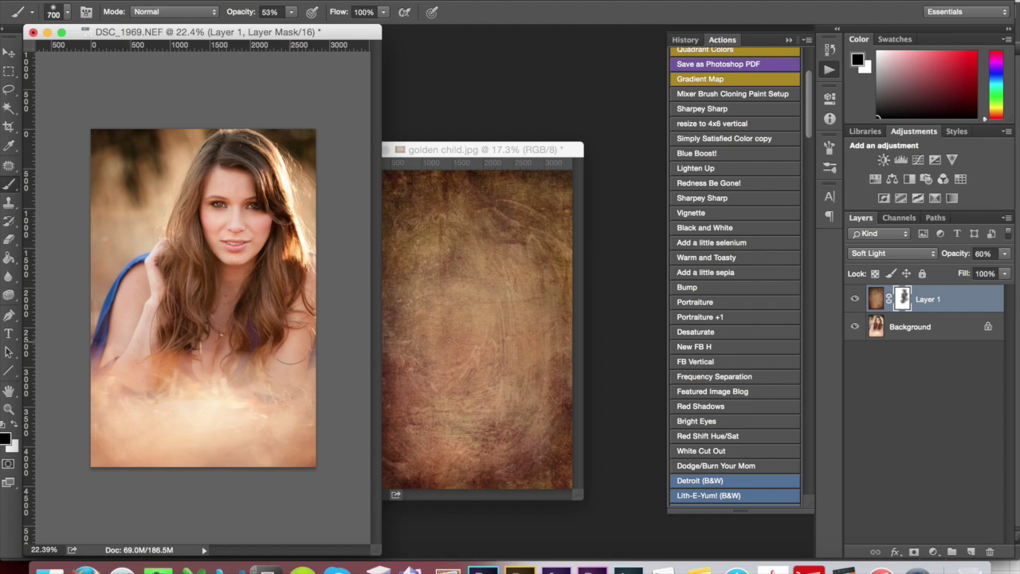
Compare the portrait repeatedly with the masked texture layer hidden and shown
{"action": "left_click", "coordinate": [856, 300]}
{"action": "left_click", "coordinate": [855, 302]}
{"action": "left_click", "coordinate": [855, 302]}
{"action": "left_click", "coordinate": [855, 302]}
{"action": "left_click", "coordinate": [855, 301]}
{"action": "left_click", "coordinate": [856, 301]}
{"action": "left_click", "coordinate": [856, 301]}
{"action": "left_click", "coordinate": [855, 301]}
{"action": "left_click", "coordinate": [855, 299]}
{"action": "left_click", "coordinate": [855, 300]}
Run the Dodge/Burn Your Mom action to add a Soft Light layer above the texture, and set the brush opacity to 10%
{"action": "left_click", "coordinate": [773, 460]}
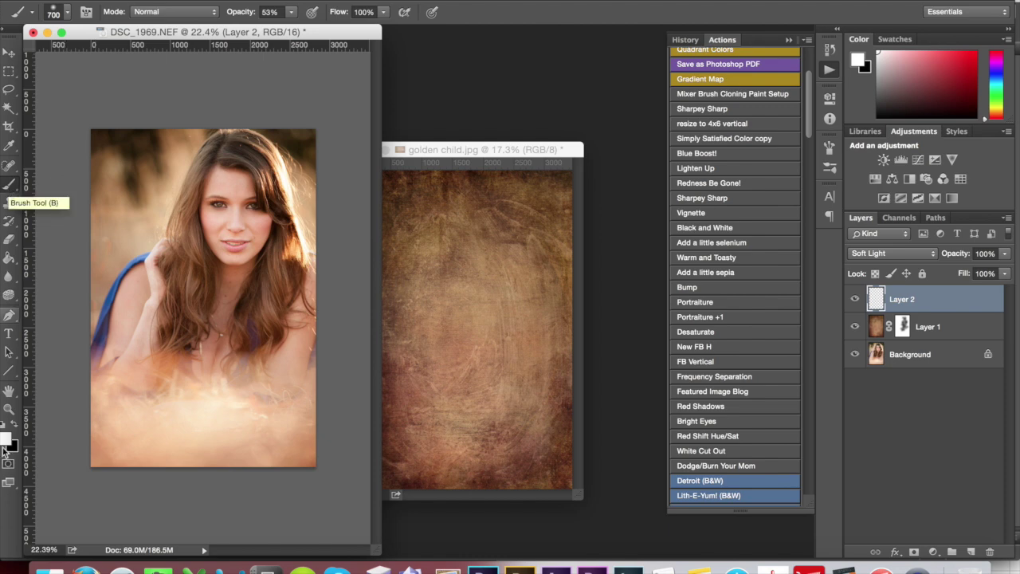
{"action": "left_click", "coordinate": [291, 12]}
{"action": "left_click_drag", "start_coordinate": [265, 29], "coordinate": [263, 30]}
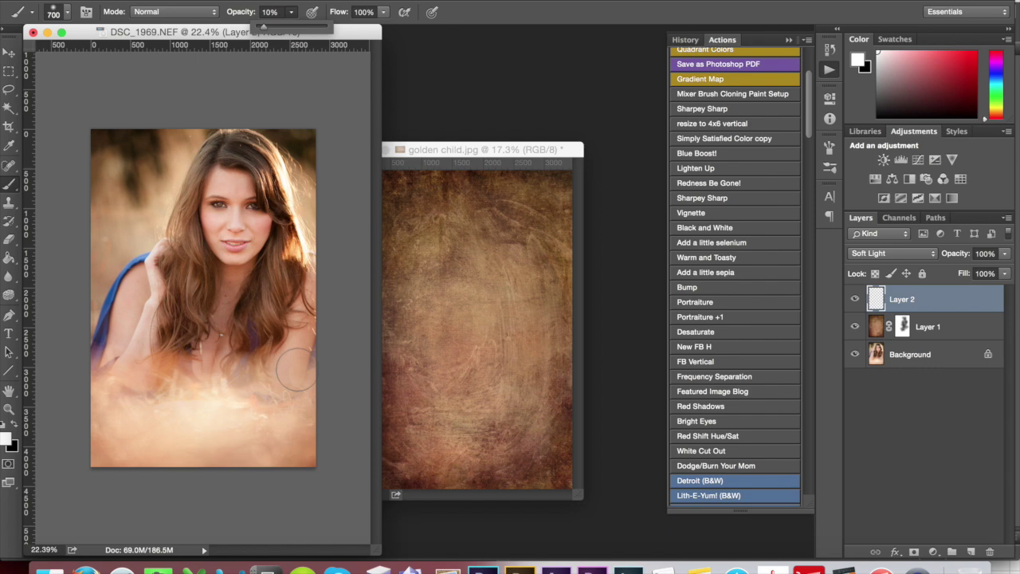
Darken the bright foreground at the bottom of the portrait by painting black on the dodge and burn layer with a 1000-pixel brush
{"action": "key", "text": "bracketright"}
{"action": "key", "text": "bracketright"}
{"action": "key", "text": "bracketright"}
{"action": "key", "text": "bracketright"}
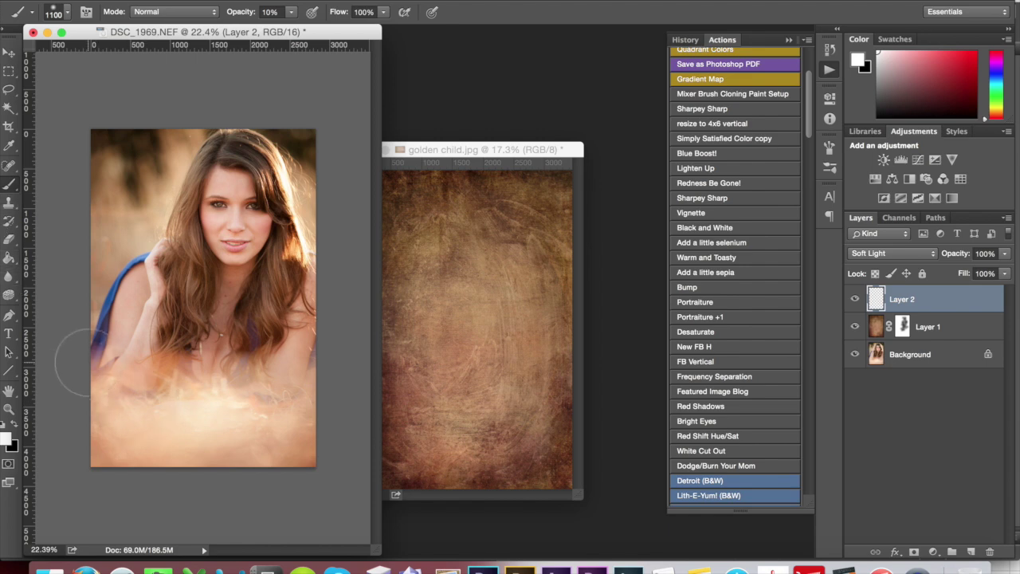
{"action": "key", "text": "bracketleft"}
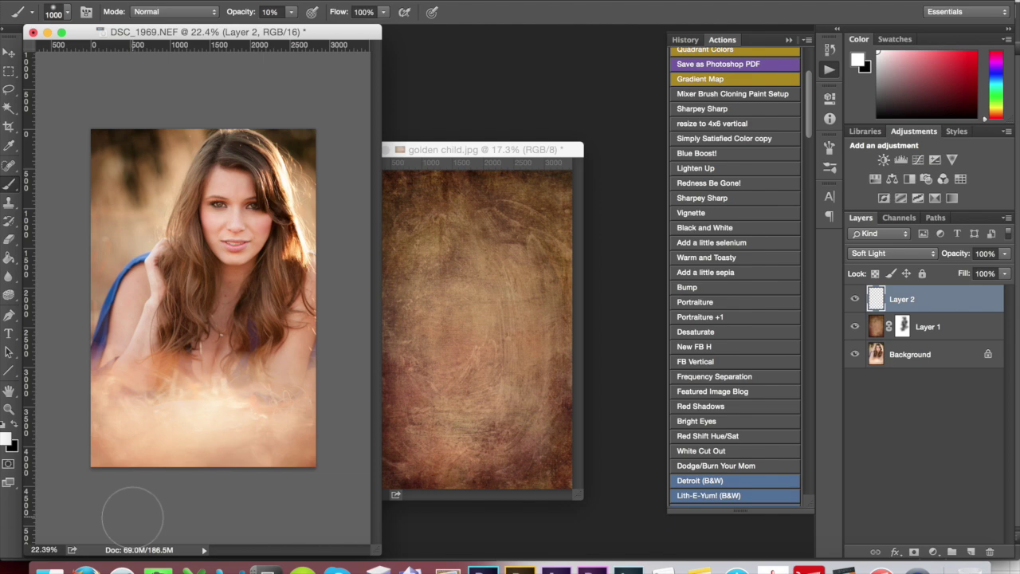
{"action": "mouse_move", "coordinate": [261, 438]}
{"action": "left_mouse_down"}
{"action": "mouse_move", "coordinate": [195, 425]}
{"action": "mouse_move", "coordinate": [205, 414]}
{"action": "mouse_move", "coordinate": [188, 407]}
{"action": "mouse_move", "coordinate": [260, 424]}
{"action": "mouse_move", "coordinate": [167, 389]}
{"action": "mouse_move", "coordinate": [223, 417]}
{"action": "left_mouse_up"}
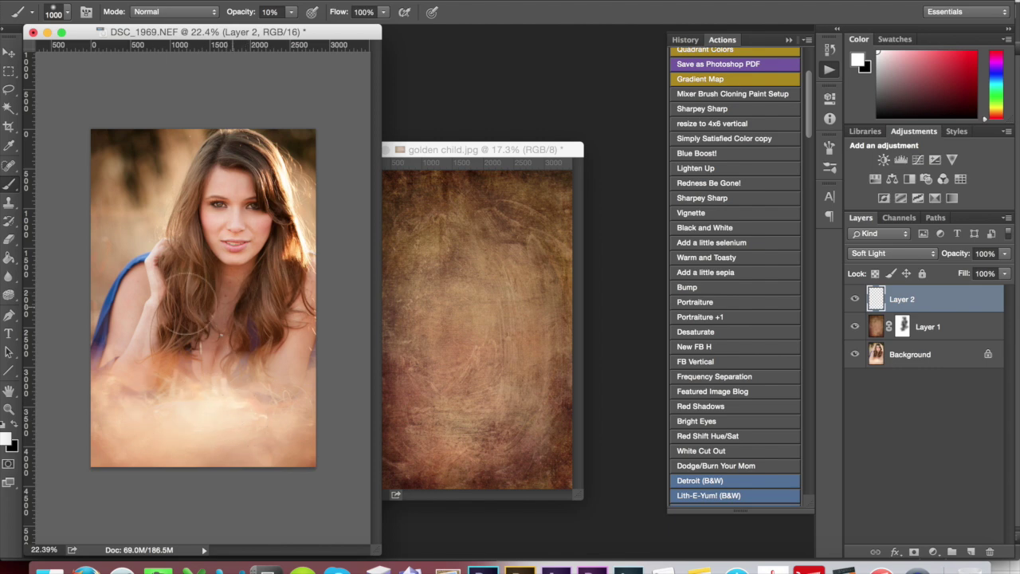
{"action": "key", "text": "x"}
{"action": "mouse_move", "coordinate": [81, 442]}
{"action": "left_mouse_down"}
{"action": "mouse_move", "coordinate": [225, 397]}
{"action": "mouse_move", "coordinate": [157, 397]}
{"action": "mouse_move", "coordinate": [266, 408]}
{"action": "mouse_move", "coordinate": [221, 417]}
{"action": "mouse_move", "coordinate": [123, 384]}
{"action": "mouse_move", "coordinate": [268, 424]}
{"action": "mouse_move", "coordinate": [297, 384]}
{"action": "mouse_move", "coordinate": [207, 406]}
{"action": "mouse_move", "coordinate": [296, 419]}
{"action": "left_mouse_up"}
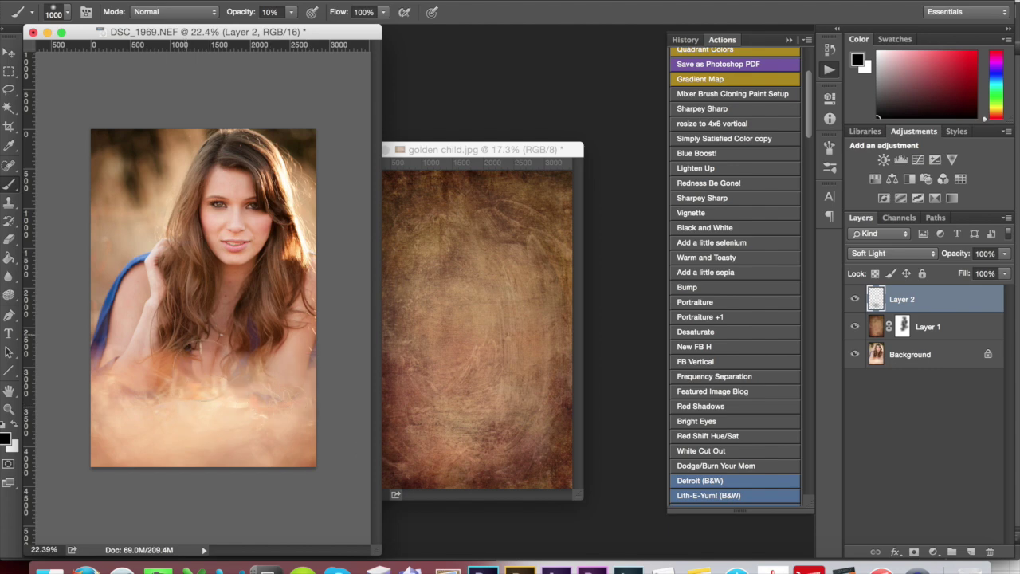
Contour the face by painting black over the cheek areas on the dodge and burn layer with a 250-pixel brush
{"action": "scroll", "coordinate": [215, 344], "scroll_direction": "up", "scroll_amount": 5}
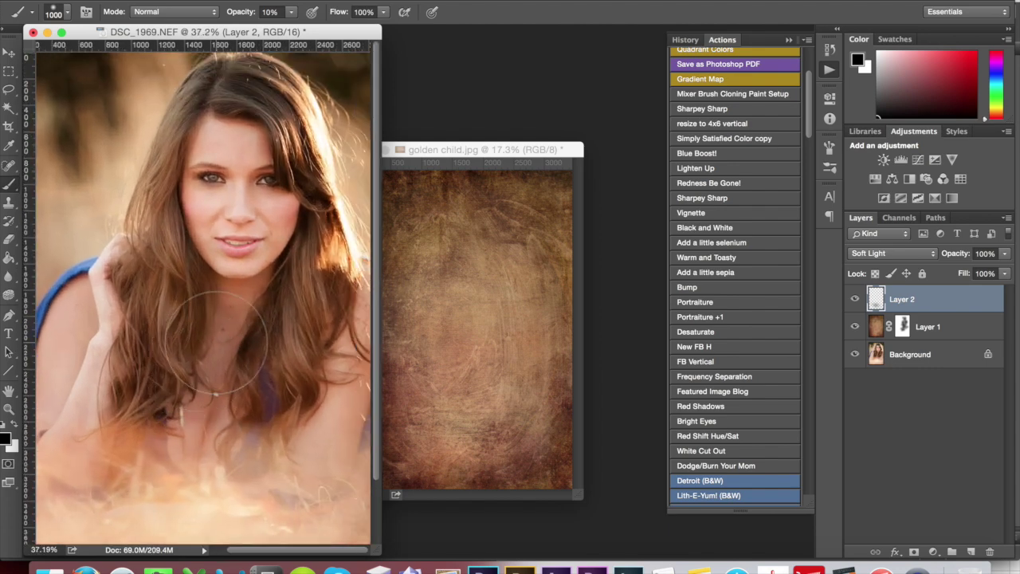
{"action": "key", "text": "bracketleft"}
{"action": "key", "text": "bracketleft"}
{"action": "key", "text": "bracketleft"}
{"action": "key", "text": "bracketleft"}
{"action": "key", "text": "bracketleft"}
{"action": "key", "text": "bracketleft"}
{"action": "key", "text": "bracketleft"}
{"action": "key", "text": "bracketleft"}
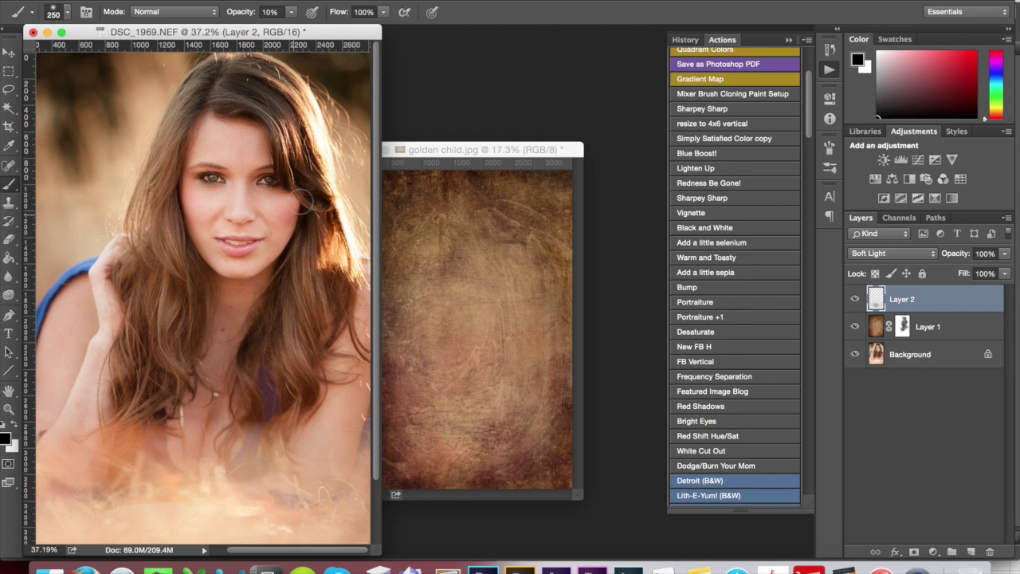
{"action": "left_click_drag", "start_coordinate": [207, 226], "coordinate": [240, 241]}
{"action": "left_click_drag", "start_coordinate": [180, 226], "coordinate": [217, 221]}
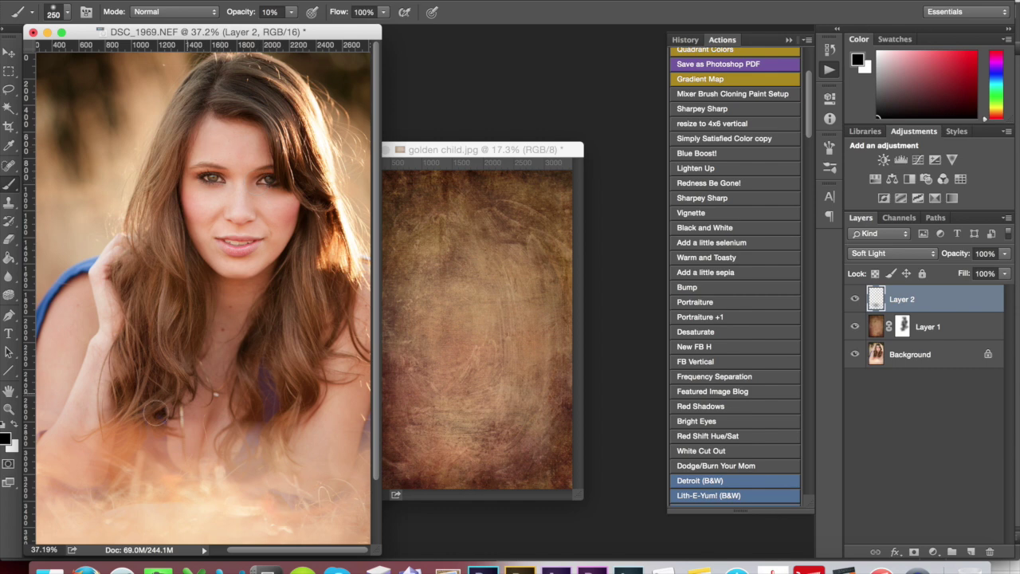
Darken the arm with black at 250 pixels and brighten the center of the face with white at 300 pixels on the dodge and burn layer
{"action": "mouse_move", "coordinate": [110, 318]}
{"action": "left_mouse_down"}
{"action": "mouse_move", "coordinate": [62, 387]}
{"action": "mouse_move", "coordinate": [47, 441]}
{"action": "left_mouse_up"}
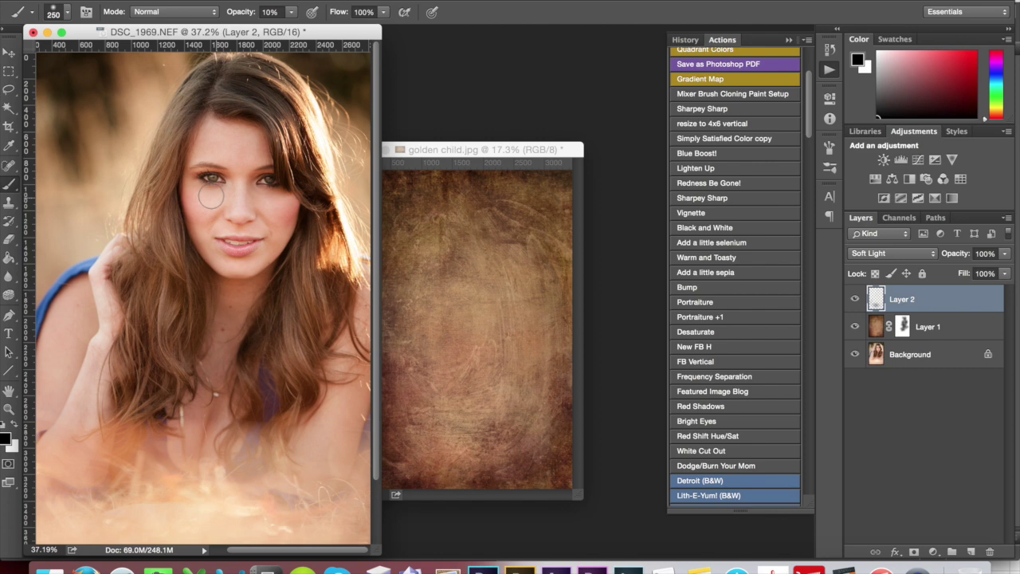
{"action": "key", "text": "x"}
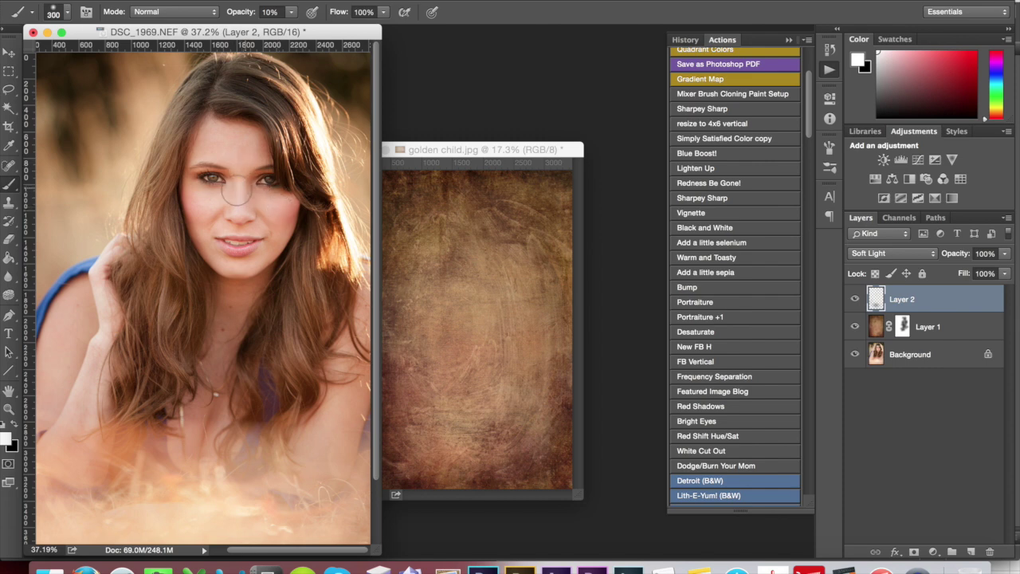
{"action": "key", "text": "bracketright"}
{"action": "key", "text": "x"}
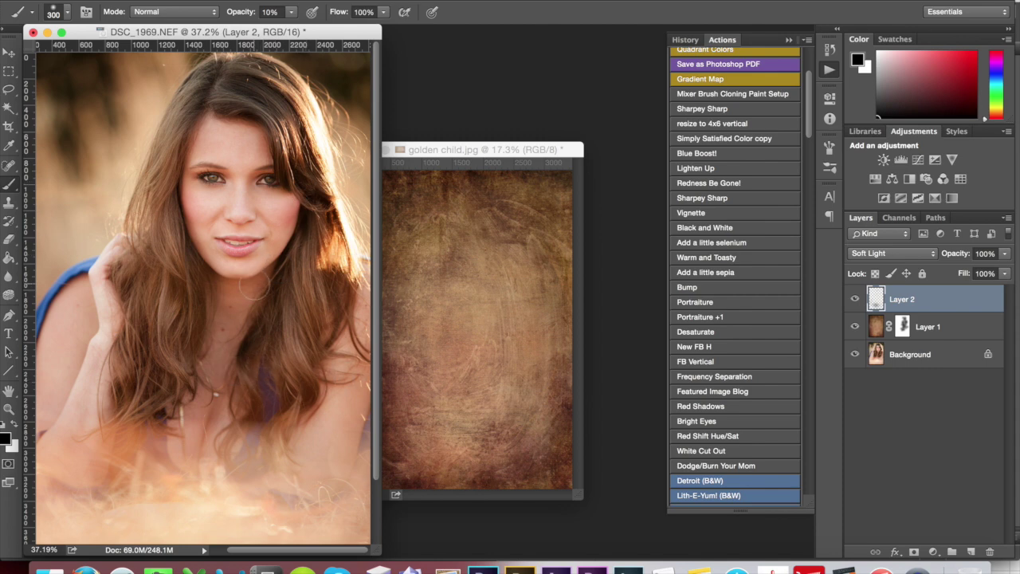
Brighten the arms by painting white with a 400-pixel brush, and deepen the hair shadows with black at 175 pixels
{"action": "key", "text": "bracketright"}
{"action": "key", "text": "x"}
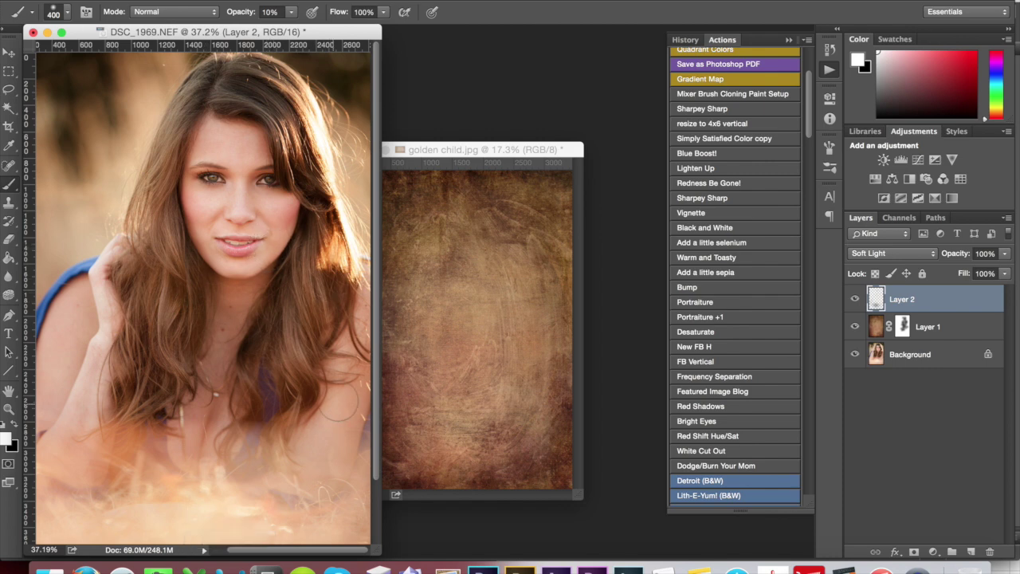
{"action": "left_click_drag", "start_coordinate": [61, 426], "coordinate": [73, 420]}
{"action": "key", "text": "bracketleft"}
{"action": "key", "text": "bracketleft"}
{"action": "key", "text": "bracketleft"}
{"action": "key", "text": "bracketleft"}
{"action": "key", "text": "x"}
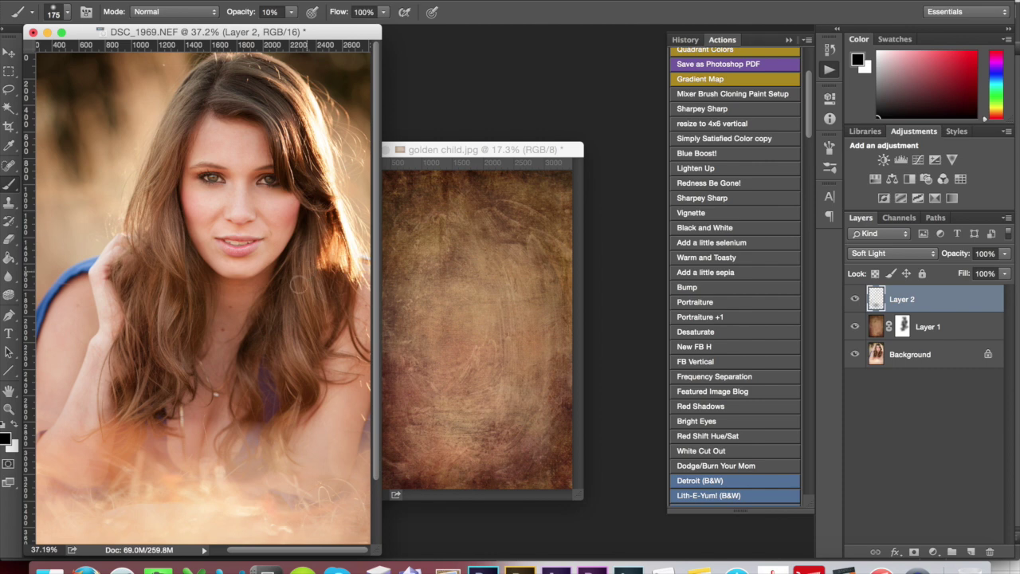
Run the Vignette action and mask it off the woman's face and body by painting black with a 900-pixel brush at 50% opacity
{"action": "scroll", "coordinate": [307, 271], "scroll_direction": "down", "scroll_amount": 5}
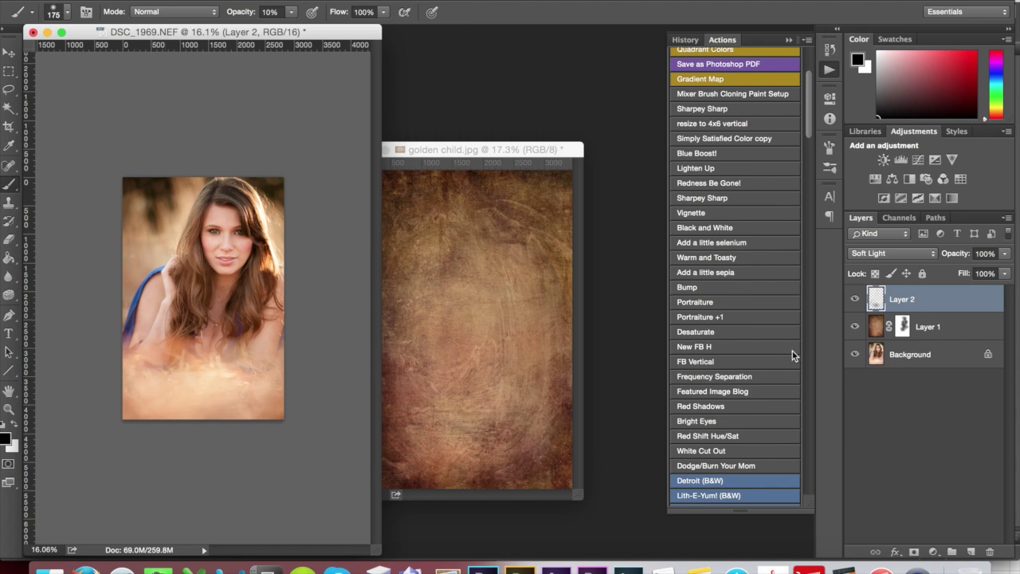
{"action": "left_click", "coordinate": [714, 212]}
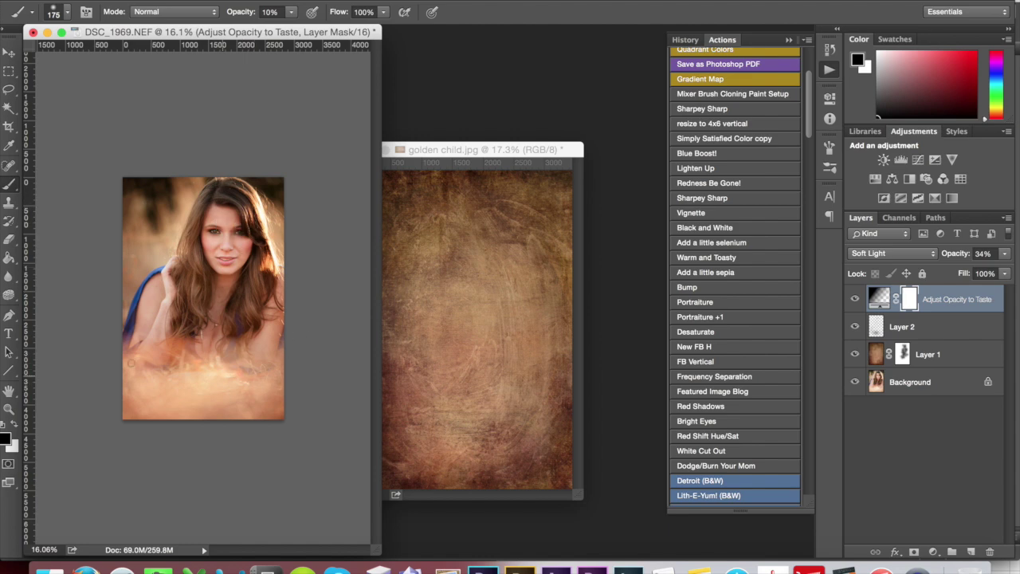
{"action": "key", "text": "bracketright"}
{"action": "key", "text": "bracketright"}
{"action": "key", "text": "bracketright"}
{"action": "key", "text": "bracketright"}
{"action": "key", "text": "bracketright"}
{"action": "key", "text": "bracketright"}
{"action": "key", "text": "bracketright"}
{"action": "key", "text": "bracketright"}
{"action": "key", "text": "bracketright"}
{"action": "left_click", "coordinate": [292, 12]}
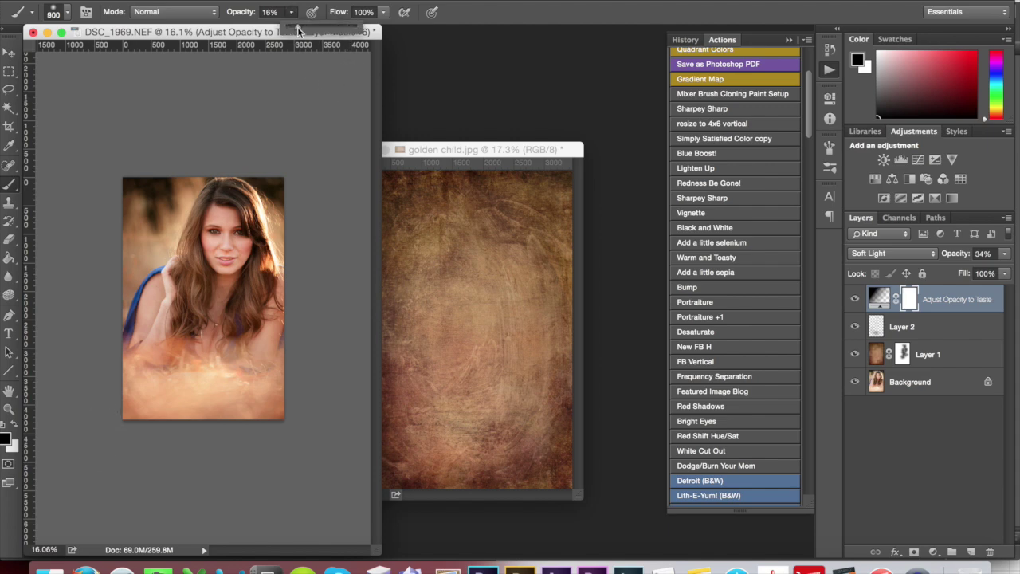
{"action": "left_click_drag", "start_coordinate": [313, 26], "coordinate": [322, 29]}
{"action": "left_click_drag", "start_coordinate": [226, 218], "coordinate": [232, 234]}
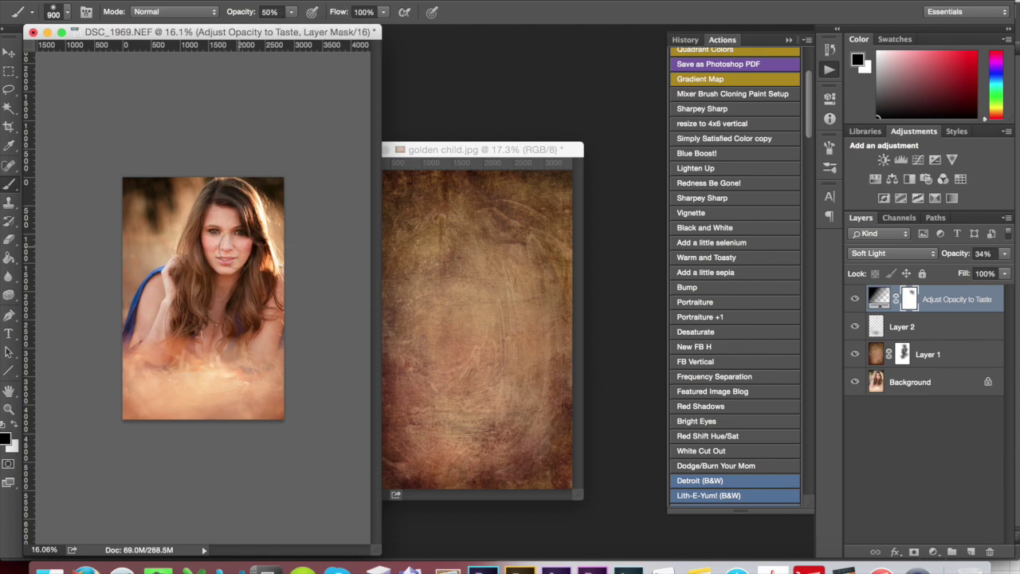
{"action": "mouse_move", "coordinate": [189, 267]}
{"action": "left_mouse_down"}
{"action": "mouse_move", "coordinate": [215, 311]}
{"action": "mouse_move", "coordinate": [162, 337]}
{"action": "mouse_move", "coordinate": [264, 355]}
{"action": "left_mouse_up"}
{"action": "left_click_drag", "start_coordinate": [195, 315], "coordinate": [202, 271]}
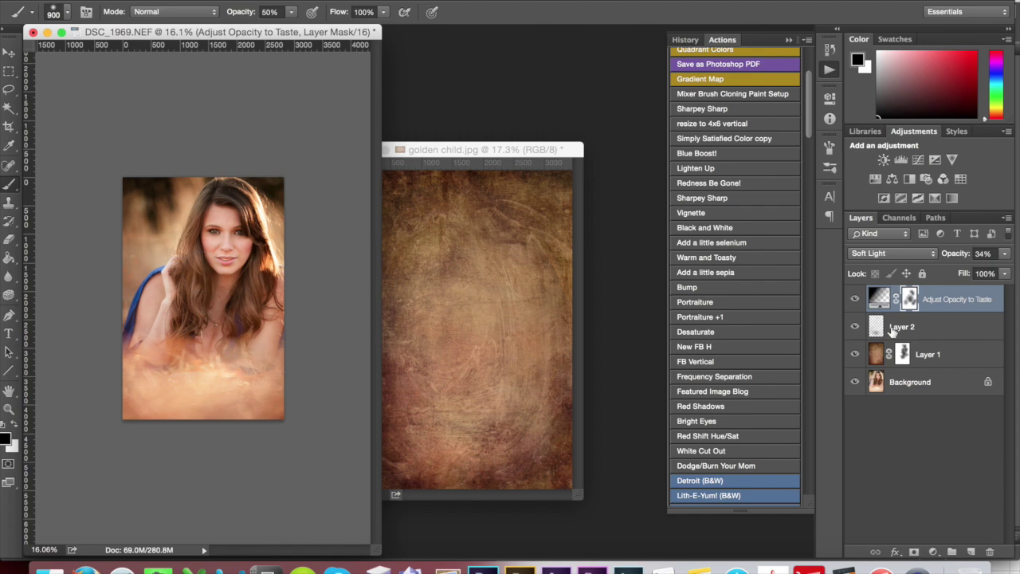
Compare the portrait with the vignette layer hidden and shown
{"action": "left_click", "coordinate": [854, 300]}
{"action": "left_click", "coordinate": [855, 300]}
{"action": "left_click", "coordinate": [854, 299]}
{"action": "left_click", "coordinate": [855, 299]}
Burn the portrait's edge beside the arm and foreground on Layer 2 by painting black with the 900-pixel brush at 12% opacity
{"action": "left_click", "coordinate": [906, 333]}
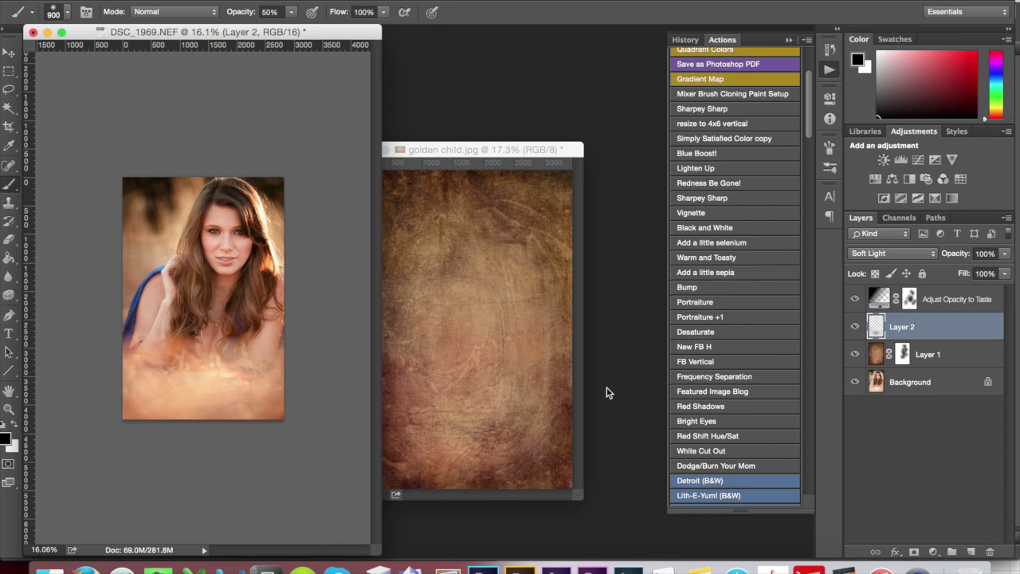
{"action": "key", "text": "x"}
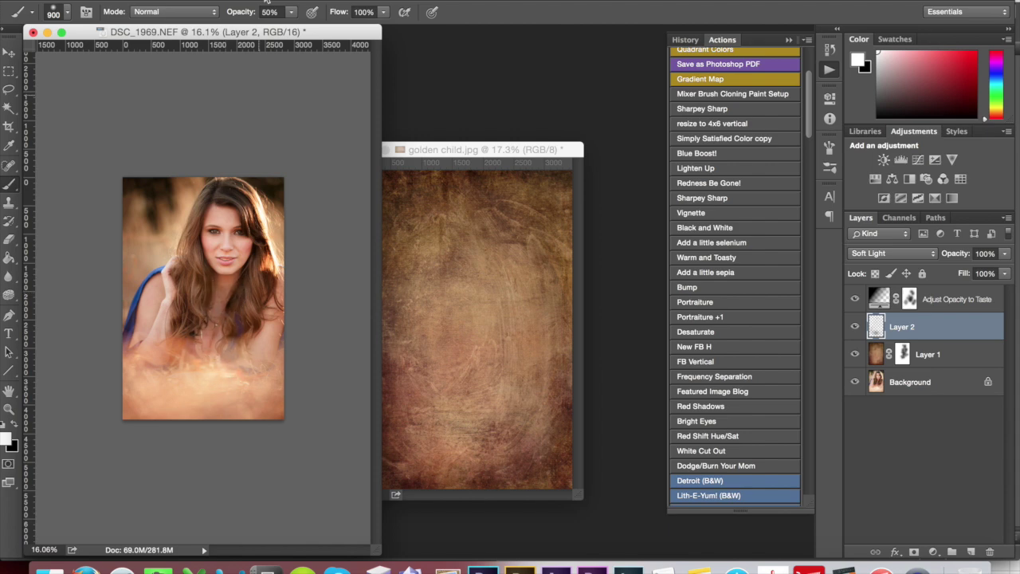
{"action": "left_click_drag", "start_coordinate": [290, 12], "coordinate": [267, 31]}
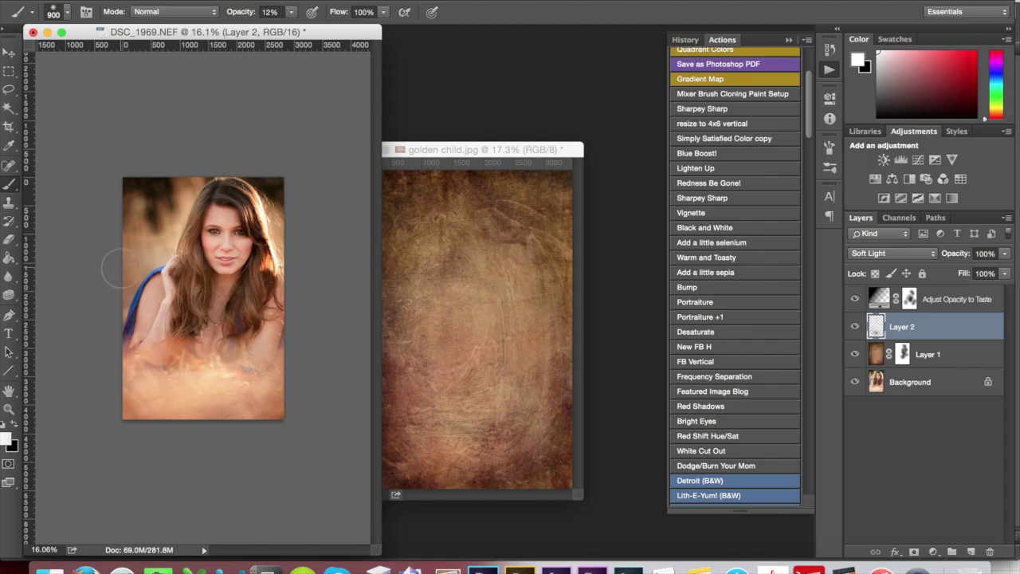
{"action": "key", "text": "x"}
{"action": "left_click_drag", "start_coordinate": [130, 326], "coordinate": [128, 374]}
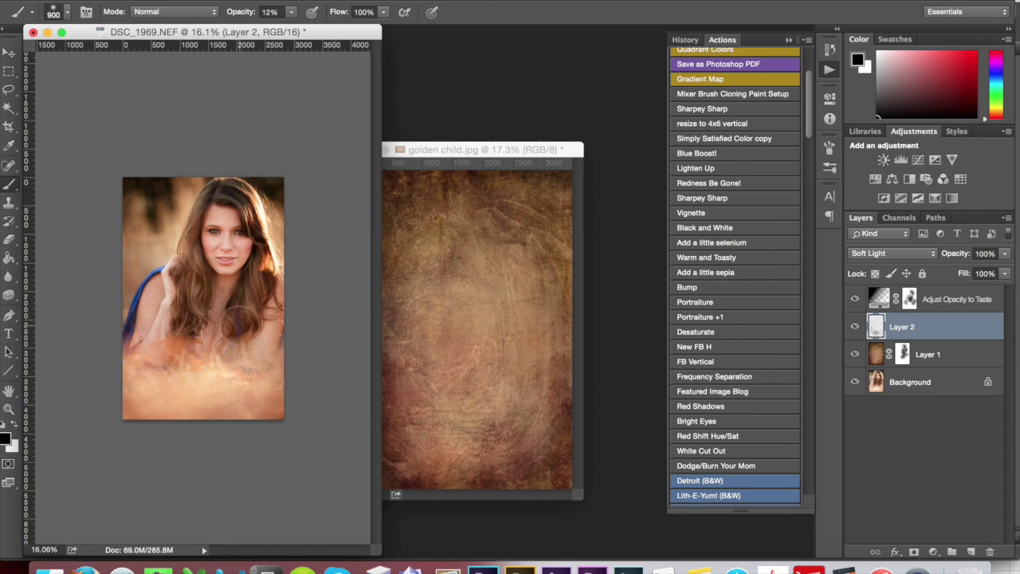
{"action": "scroll", "coordinate": [241, 322], "scroll_direction": "up", "scroll_amount": 3}
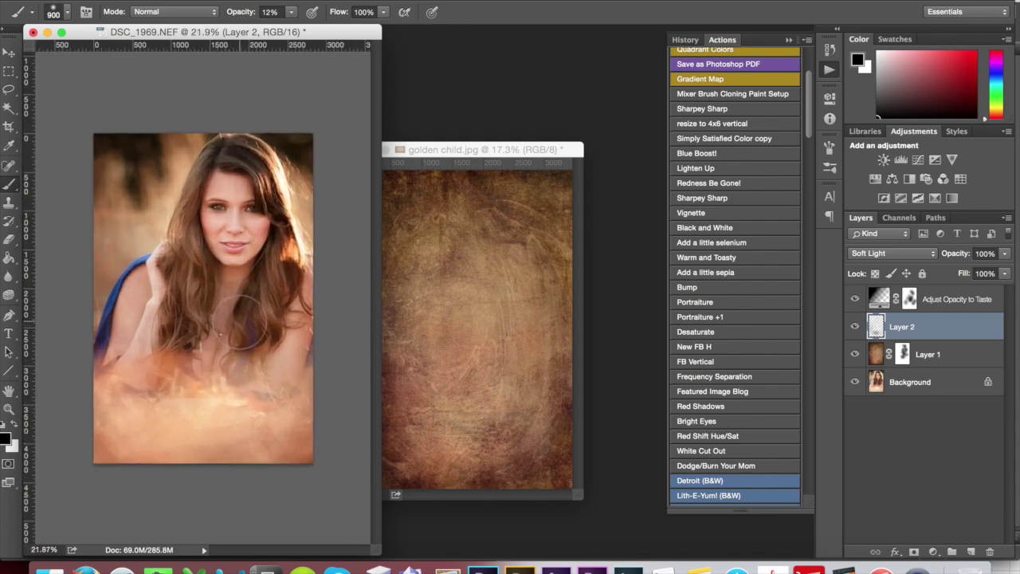
Run the Red Shift Hue/Sat action above the vignette layer and compare the portrait with its adjustment hidden and shown
{"action": "left_click", "coordinate": [986, 301]}
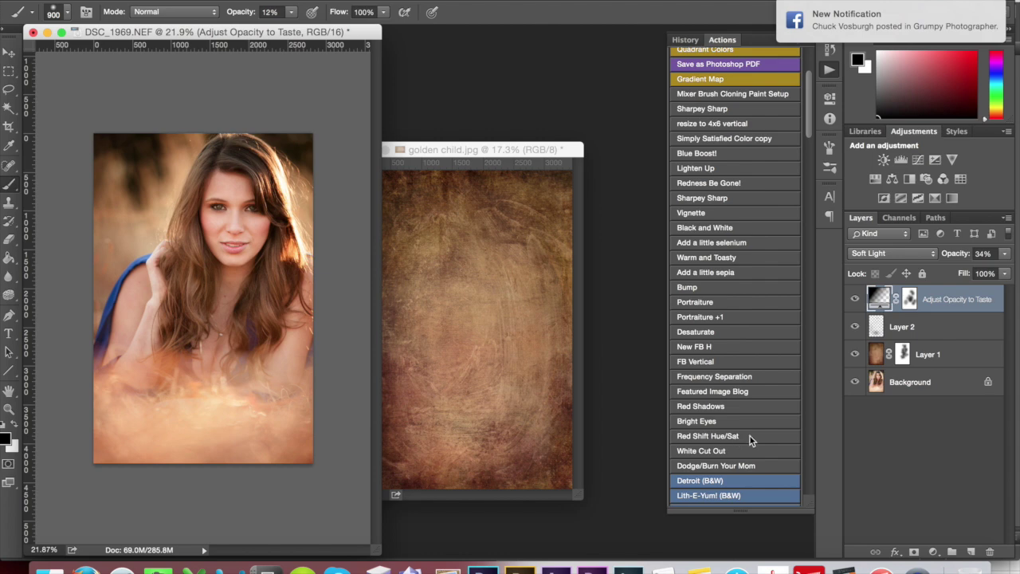
{"action": "left_click", "coordinate": [750, 436]}
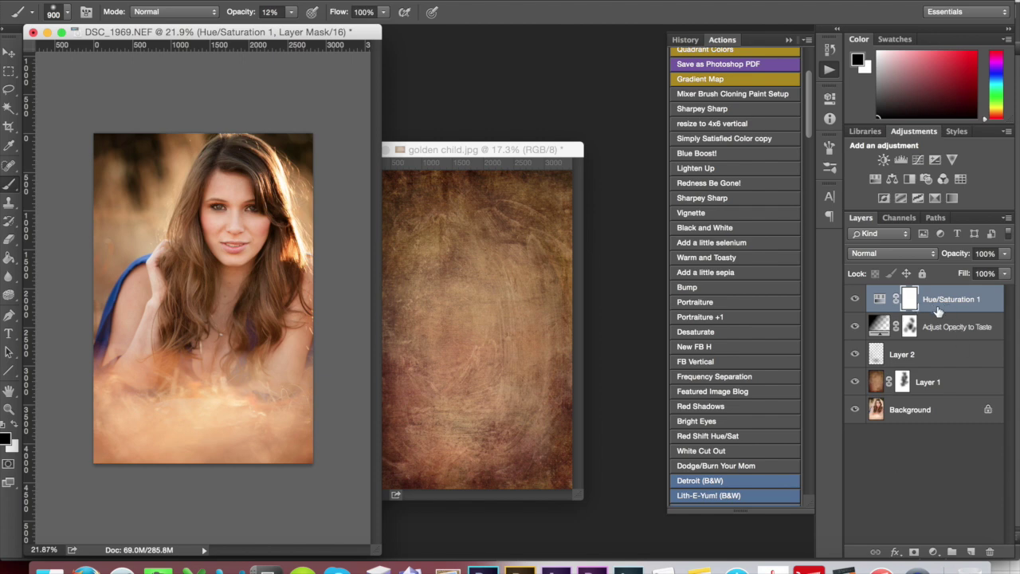
{"action": "left_click", "coordinate": [854, 299]}
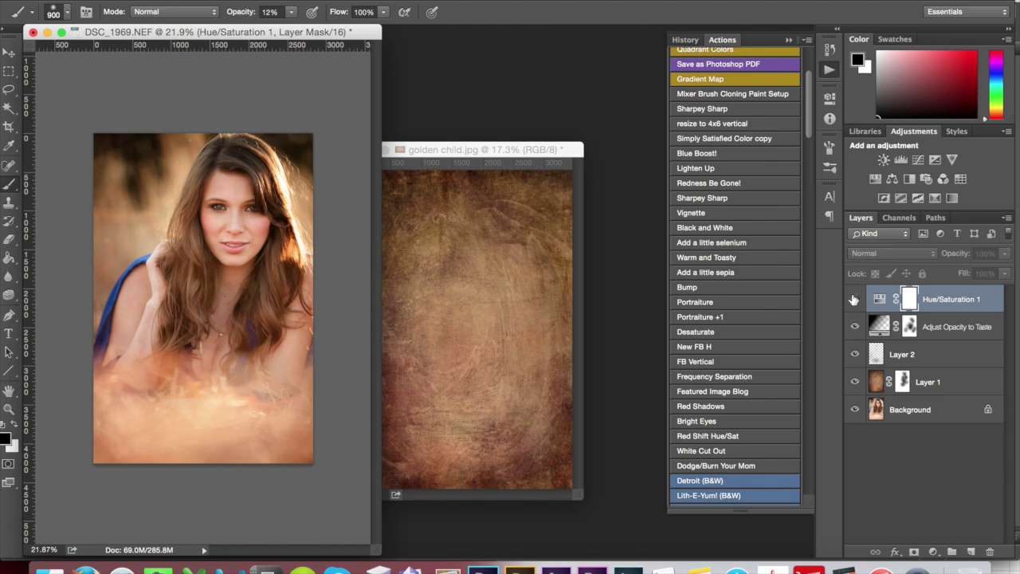
{"action": "left_click", "coordinate": [853, 299]}
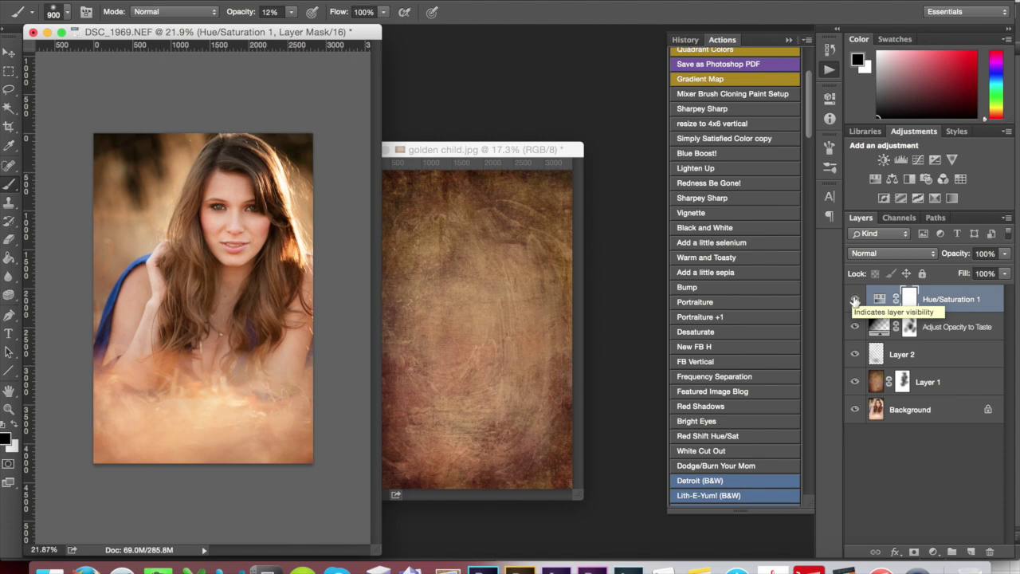
{"action": "left_click", "coordinate": [855, 300]}
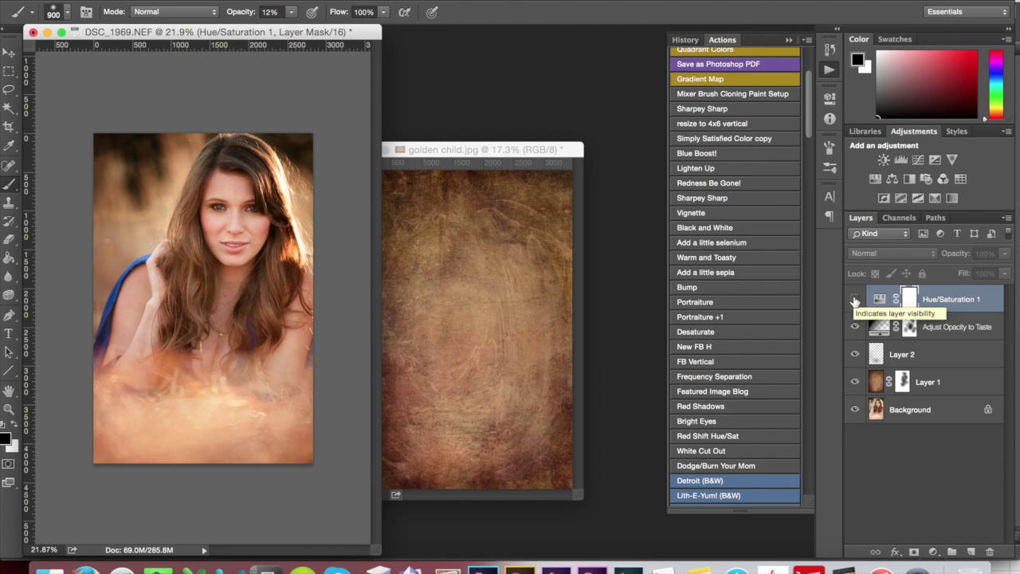
{"action": "left_click", "coordinate": [855, 300]}
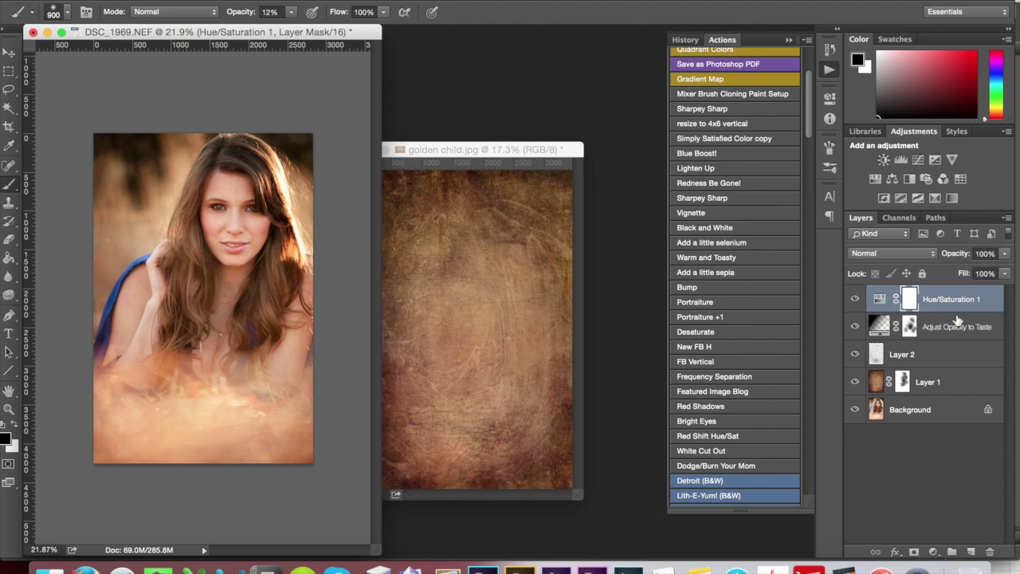
Invert the Hue/Saturation mask and paint white over the face with a 300-pixel brush at 100% opacity
{"action": "key", "text": "super+i"}
{"action": "scroll", "coordinate": [216, 255], "scroll_direction": "up", "scroll_amount": 5}
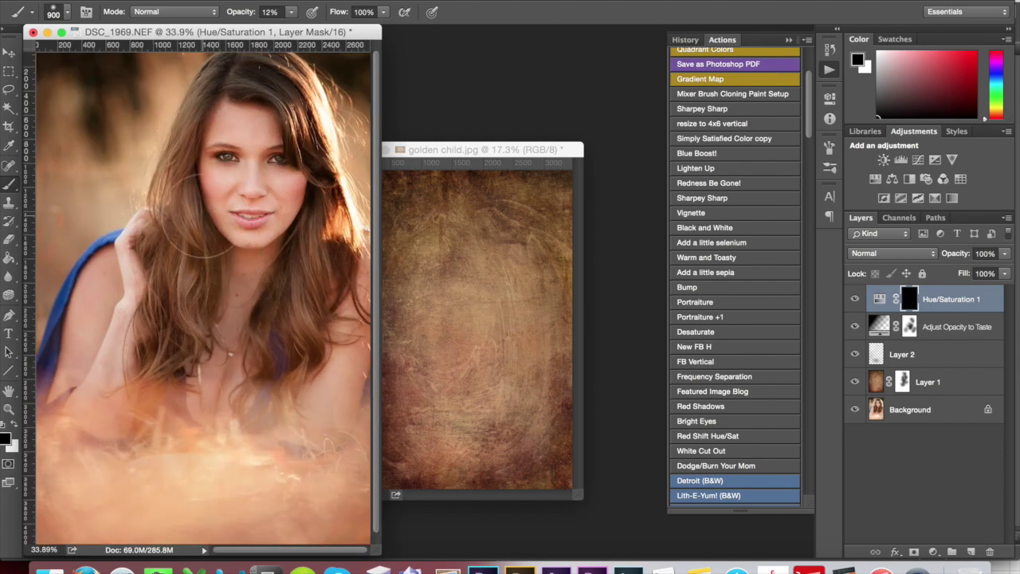
{"action": "key", "text": "x"}
{"action": "key", "text": "bracketleft"}
{"action": "key", "text": "bracketleft"}
{"action": "key", "text": "bracketleft"}
{"action": "key", "text": "bracketleft"}
{"action": "key", "text": "bracketleft"}
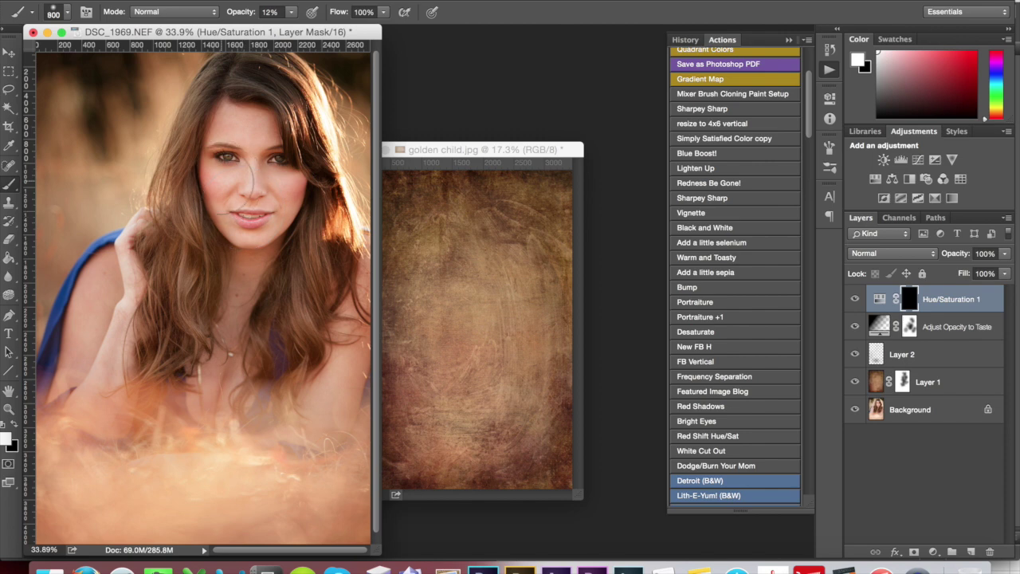
{"action": "key", "text": "bracketleft"}
{"action": "mouse_move", "coordinate": [292, 12]}
{"action": "left_mouse_down"}
{"action": "mouse_move", "coordinate": [295, 32]}
{"action": "mouse_move", "coordinate": [364, 32]}
{"action": "left_mouse_up"}
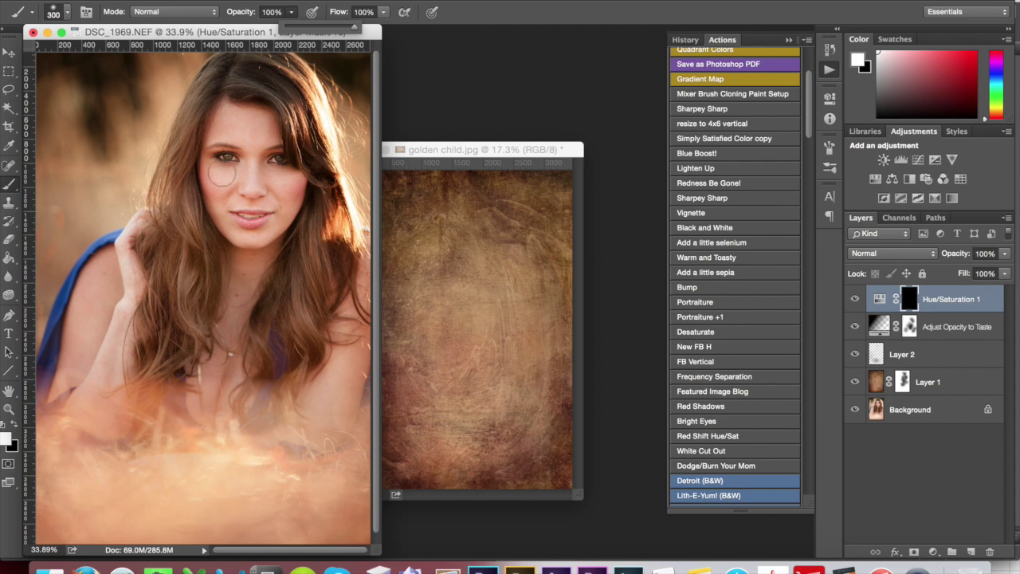
{"action": "mouse_move", "coordinate": [209, 177]}
{"action": "left_mouse_down"}
{"action": "mouse_move", "coordinate": [220, 200]}
{"action": "mouse_move", "coordinate": [292, 185]}
{"action": "mouse_move", "coordinate": [273, 116]}
{"action": "mouse_move", "coordinate": [232, 112]}
{"action": "mouse_move", "coordinate": [218, 180]}
{"action": "mouse_move", "coordinate": [251, 161]}
{"action": "mouse_move", "coordinate": [245, 153]}
{"action": "left_mouse_up"}
Extend the Hue/Saturation mask over the remaining reddish skin by painting white with 150-pixel and 300-pixel brushes
{"action": "key", "text": "bracketleft"}
{"action": "key", "text": "bracketleft"}
{"action": "key", "text": "bracketleft"}
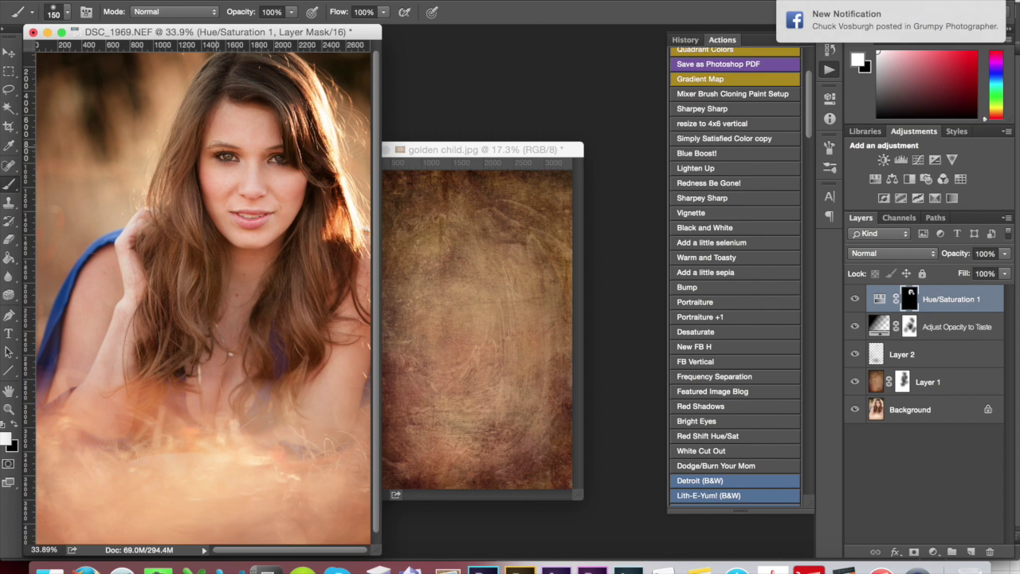
{"action": "key", "text": "bracketright"}
{"action": "key", "text": "bracketright"}
{"action": "key", "text": "bracketright"}
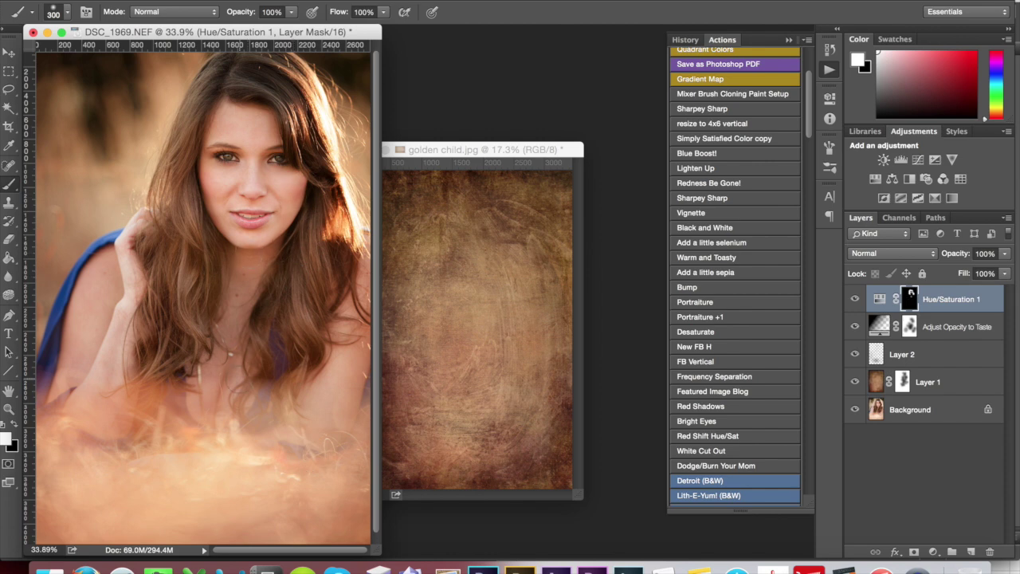
Compare the whole portrait repeatedly with the masked Hue/Saturation layer hidden and shown
{"action": "scroll", "coordinate": [240, 380], "scroll_direction": "down", "scroll_amount": 5}
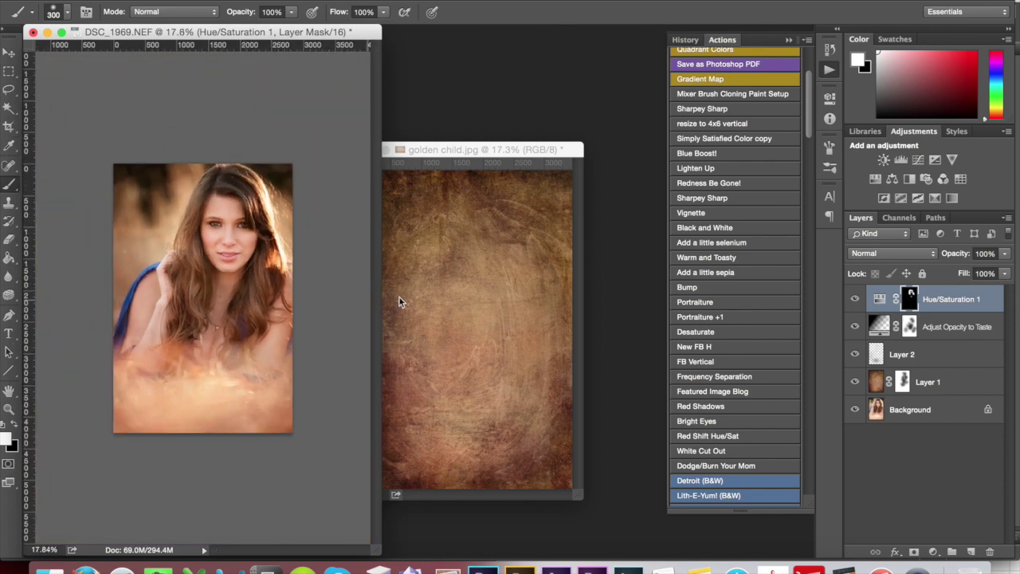
{"action": "left_click", "coordinate": [856, 301]}
{"action": "left_click", "coordinate": [856, 302]}
{"action": "left_click", "coordinate": [856, 301]}
{"action": "left_click", "coordinate": [856, 301]}
{"action": "left_click", "coordinate": [856, 301]}
{"action": "left_click", "coordinate": [856, 301]}
{"action": "left_click", "coordinate": [856, 301]}
{"action": "left_click", "coordinate": [856, 301]}
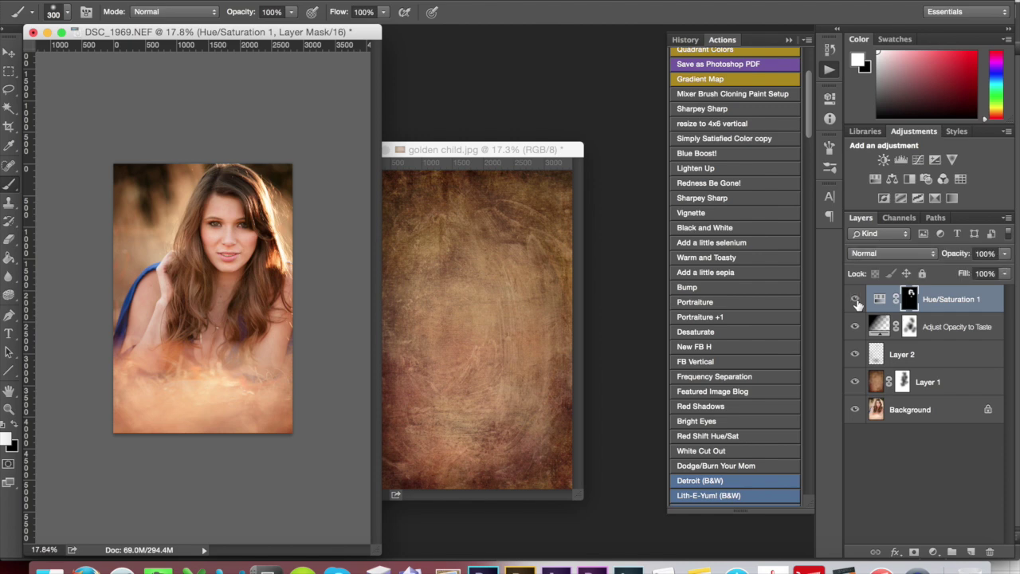
Reduce the Hue/Saturation layer's opacity and merge all visible layers into the background
{"action": "left_click", "coordinate": [996, 301]}
{"action": "left_click", "coordinate": [1005, 253]}
{"action": "left_click_drag", "start_coordinate": [1008, 273], "coordinate": [989, 273]}
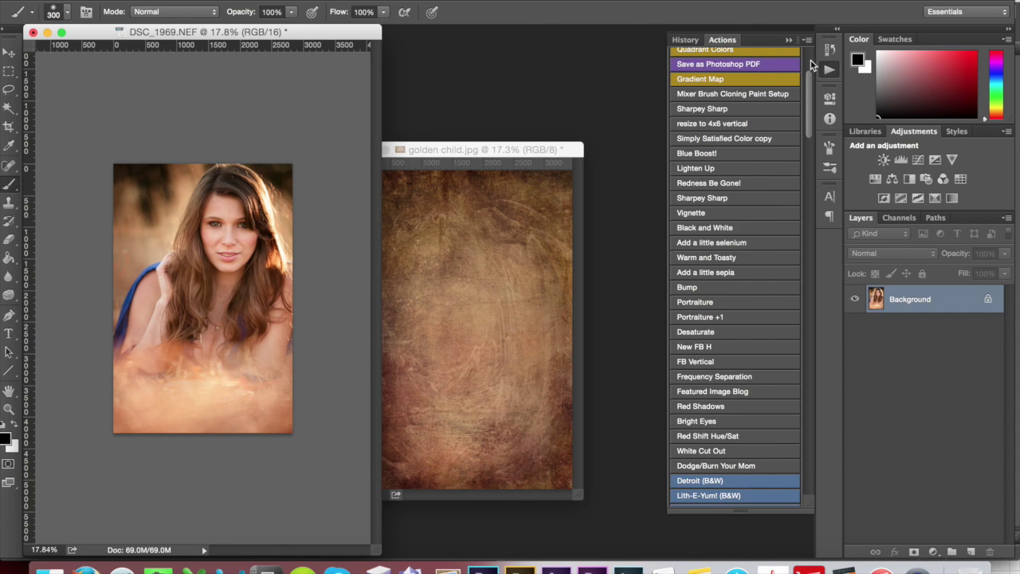
Copy the entire merged image, revert to the original DSC_1969.NEF history snapshot, and paste the copy as a new layer
{"action": "scroll", "coordinate": [811, 64], "scroll_direction": "up", "scroll_amount": 5}
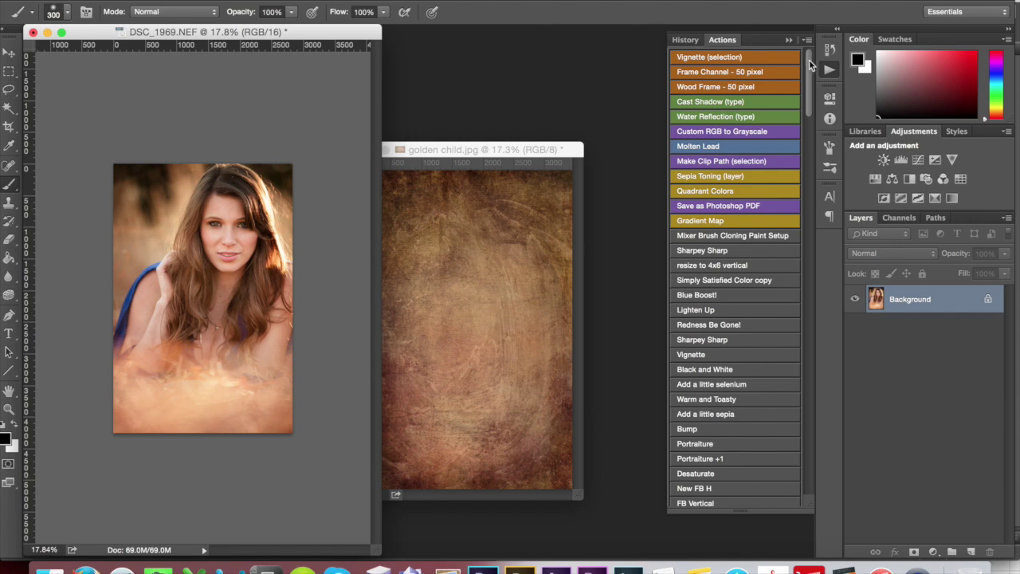
{"action": "left_click", "coordinate": [830, 50]}
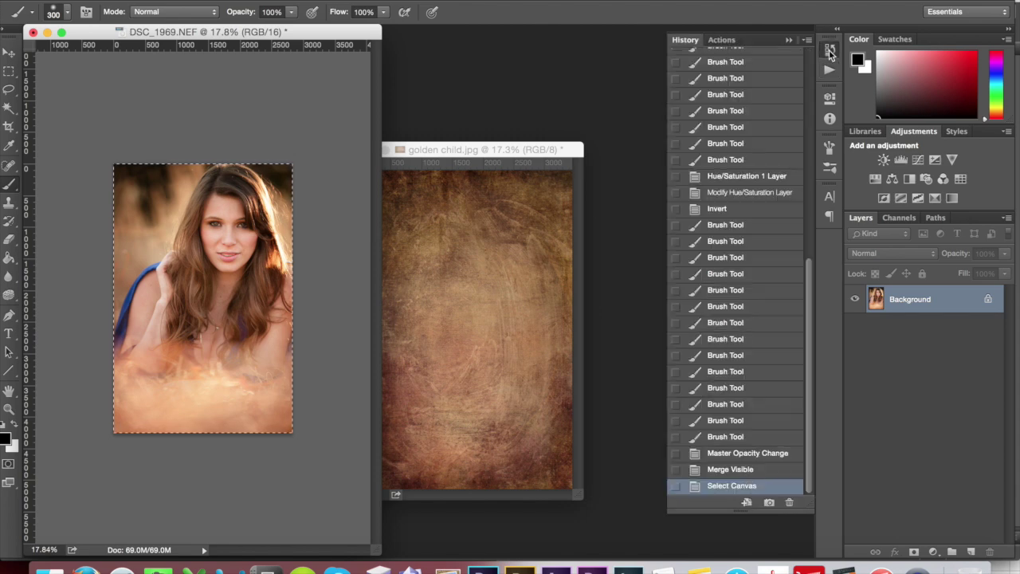
{"action": "scroll", "coordinate": [793, 96], "scroll_direction": "up", "scroll_amount": 10}
{"action": "left_click", "coordinate": [777, 64]}
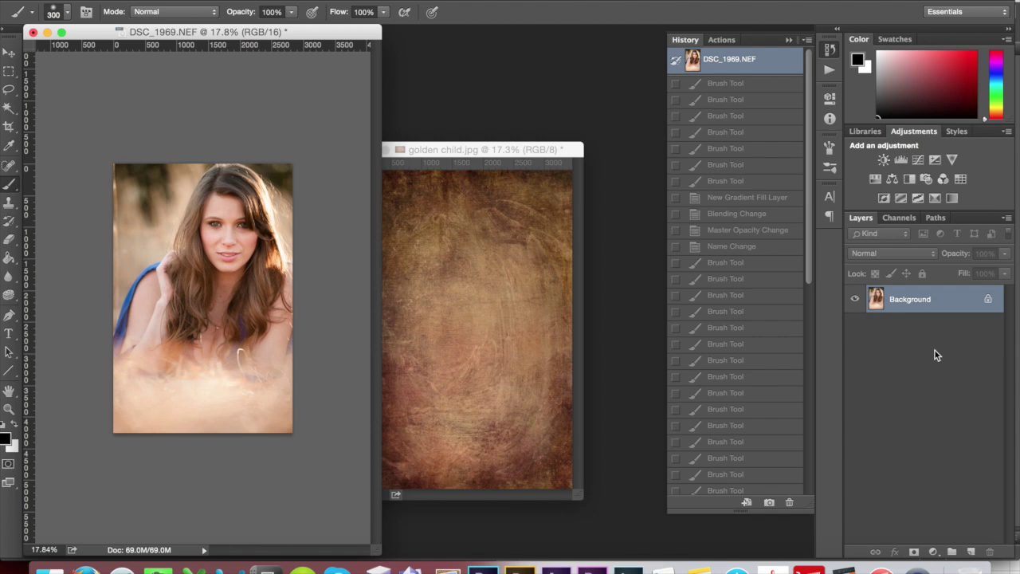
{"action": "key", "text": "super+v"}
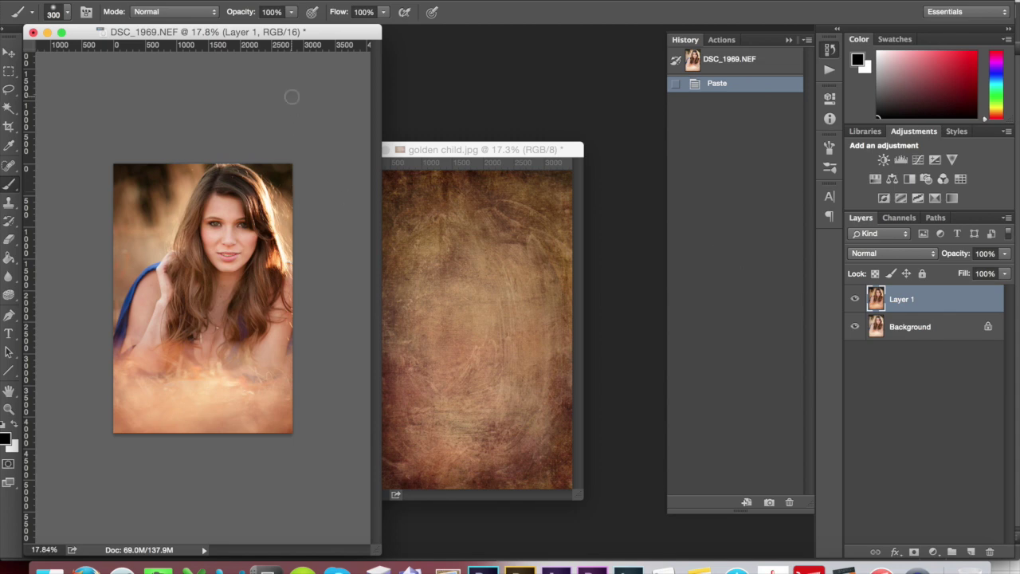
Compare the original portrait with the finished edit by hiding and showing the pasted layer
{"action": "left_click", "coordinate": [855, 301]}
{"action": "left_click", "coordinate": [855, 301]}
{"action": "left_click", "coordinate": [855, 300]}
{"action": "left_click", "coordinate": [855, 301]}
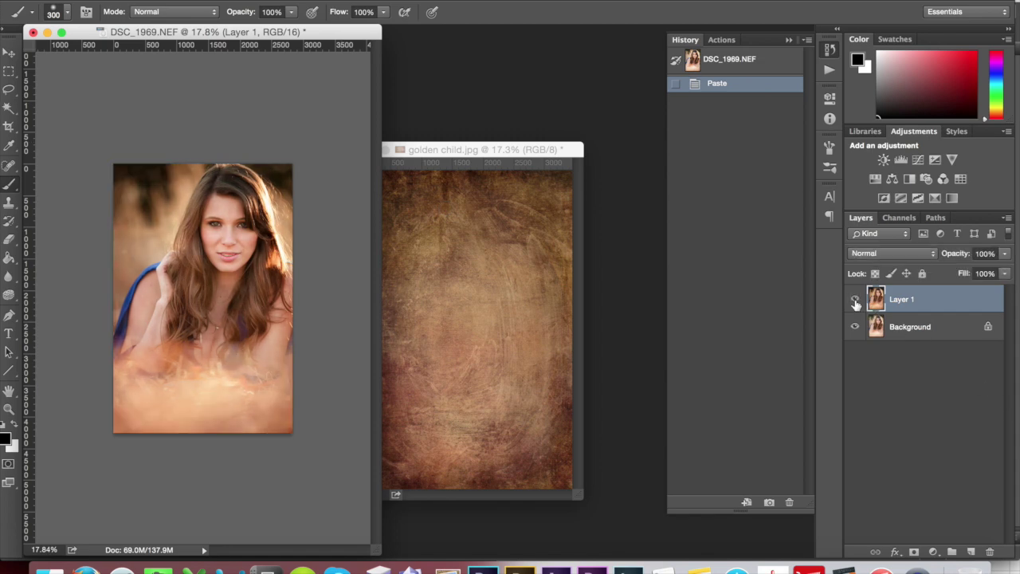